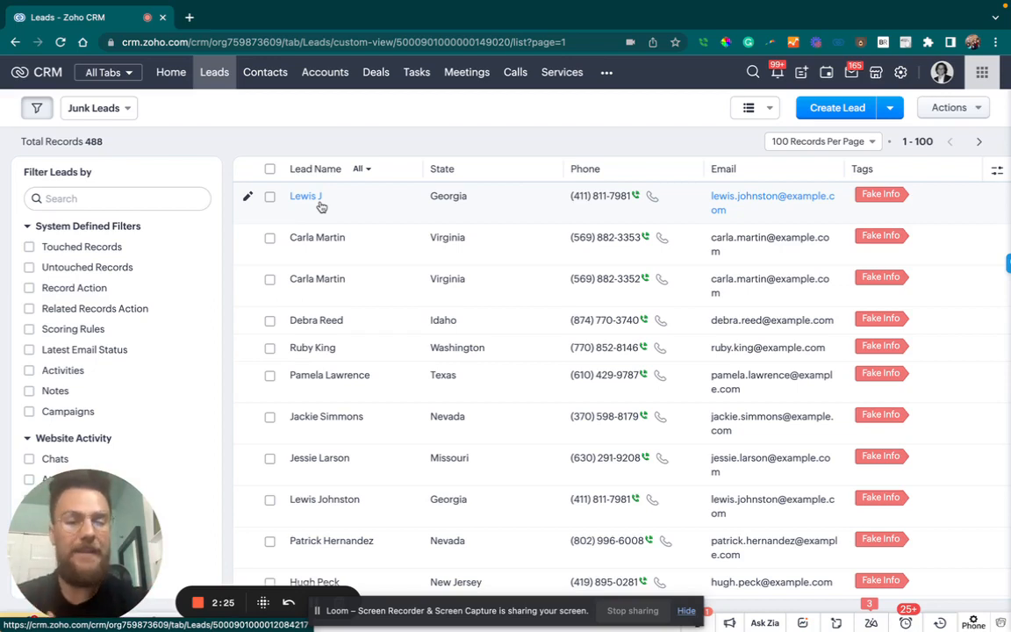
- Open the first lead in the Junk Leads list and look for its duplicates with Find and Merge Duplicates
click(130, 199)
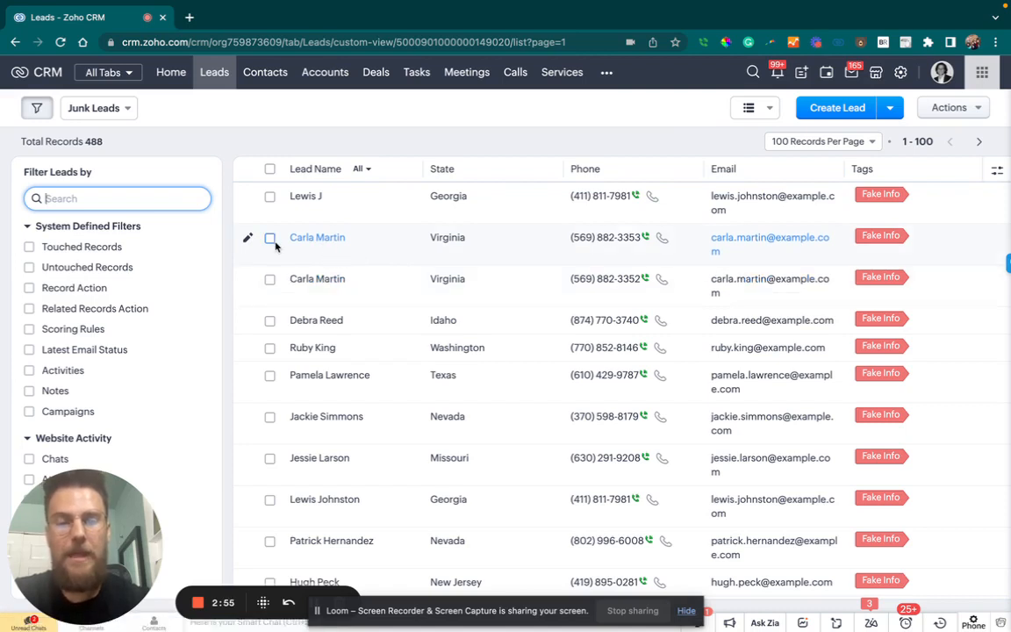
click(305, 199)
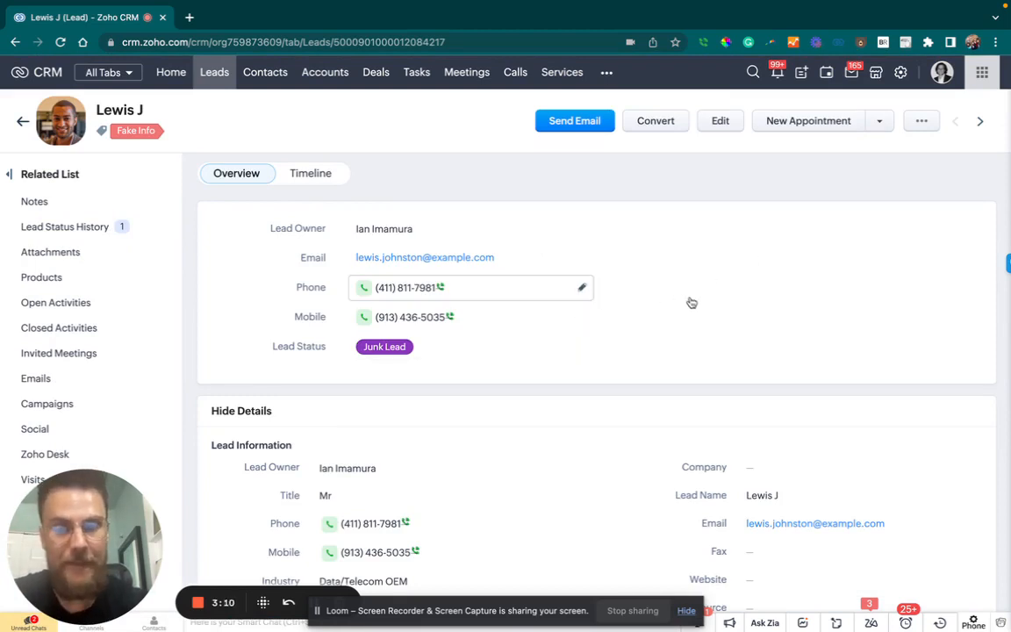
click(926, 122)
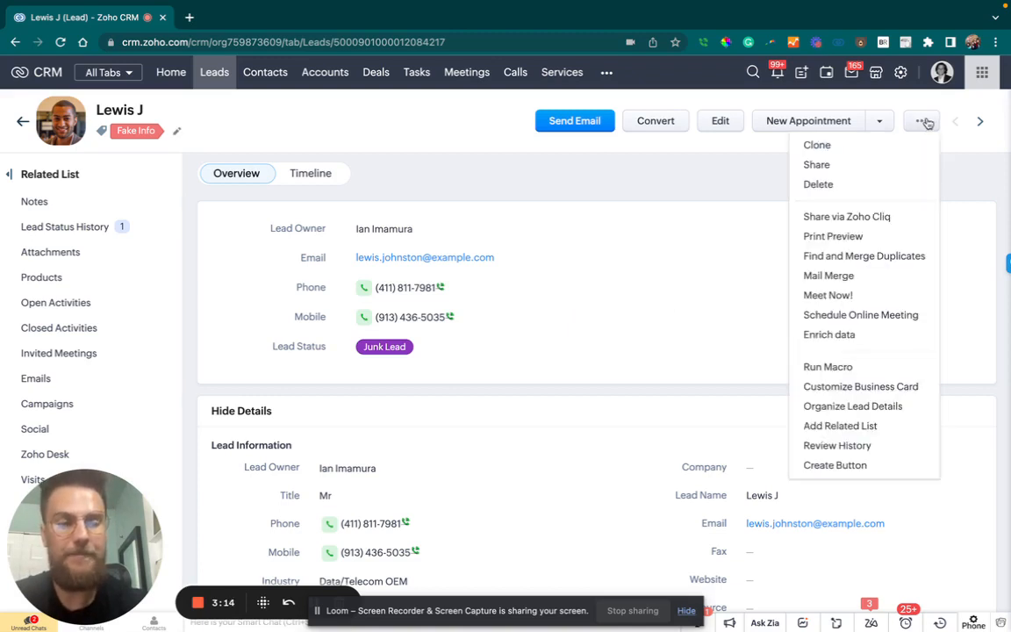
click(892, 257)
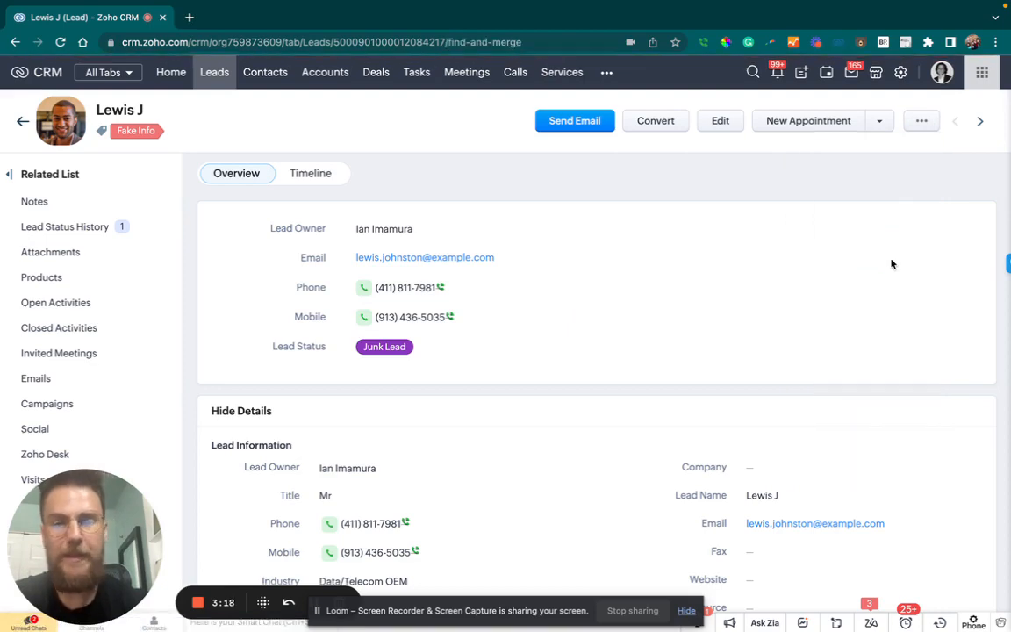
scroll(609, 323, down, 2)
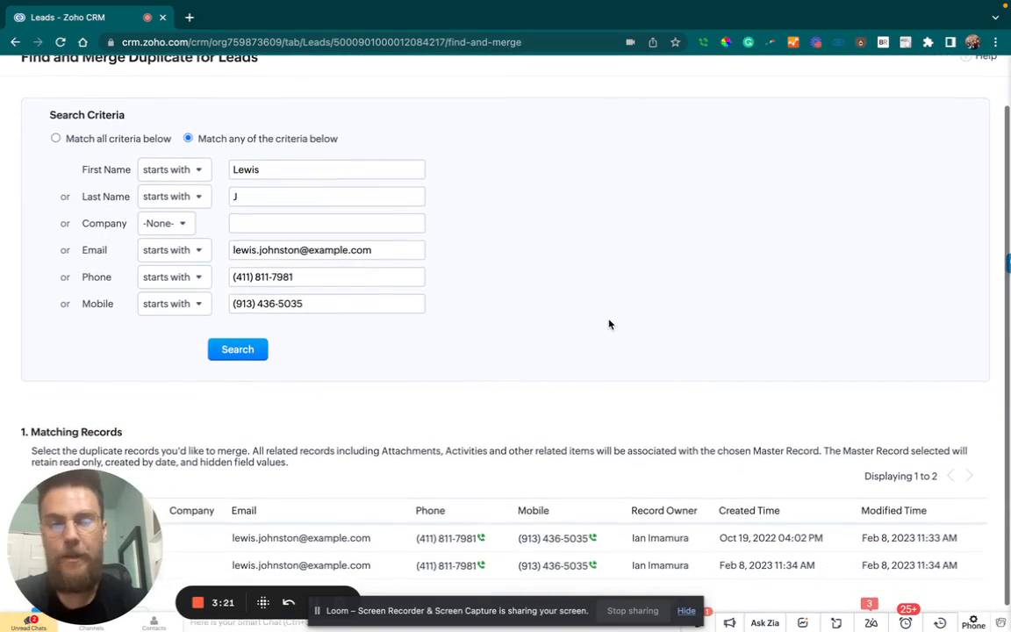
scroll(609, 324, down, 1)
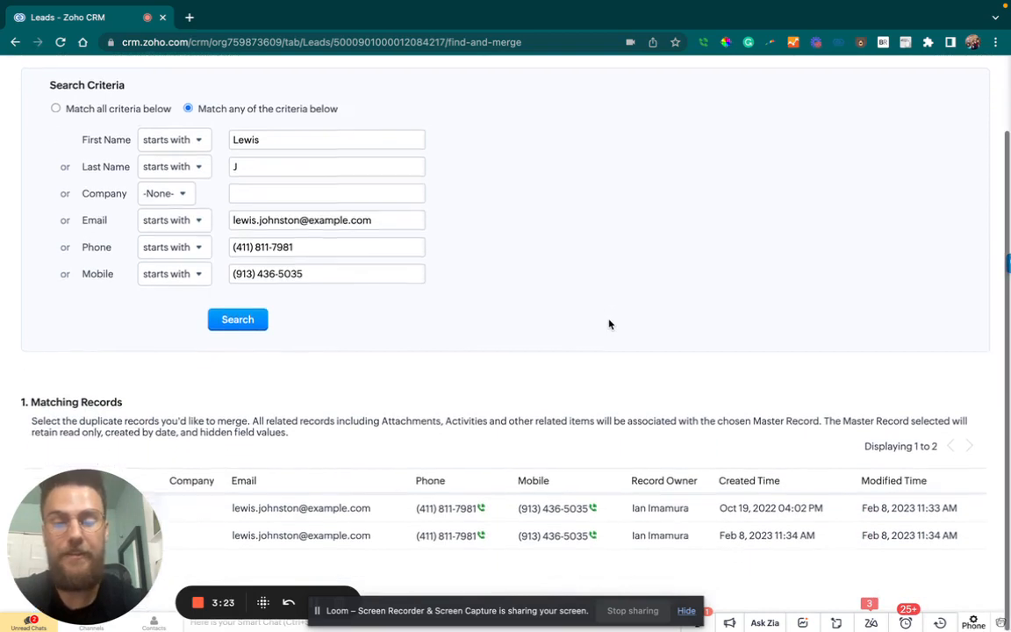
drag(815, 430, 913, 175)
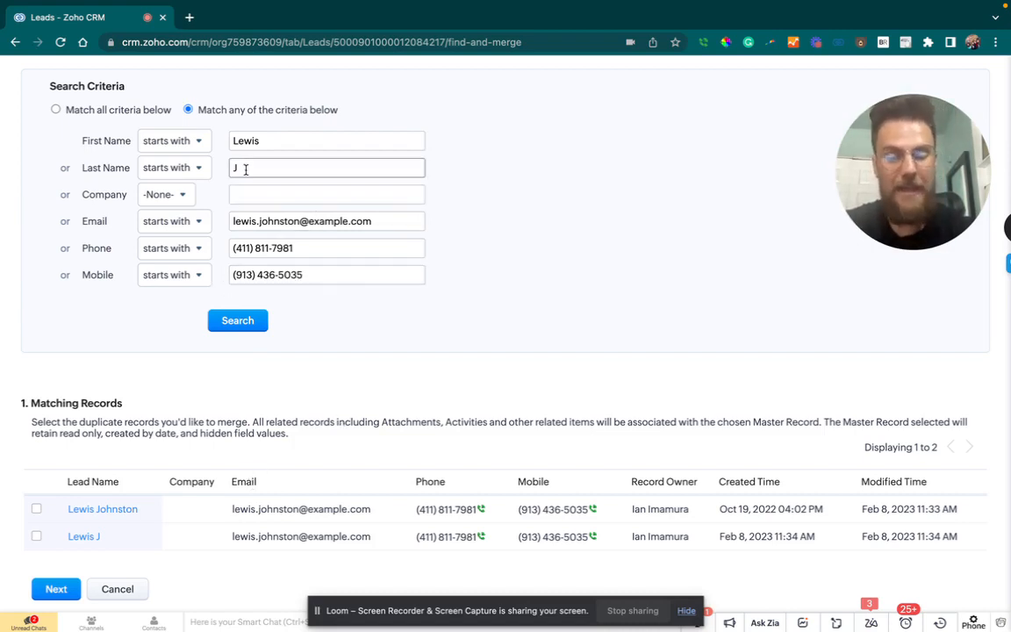
- Search for duplicates matching all criteria, with the First Name, Last Name, Phone and Mobile conditions set to -None- so only Email is matched
click(57, 111)
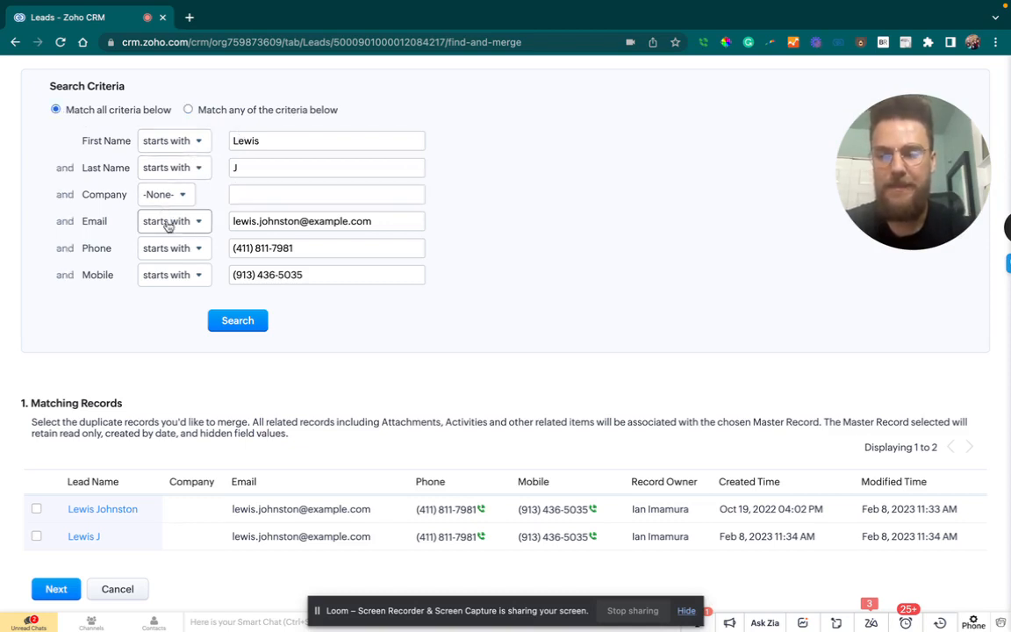
click(169, 141)
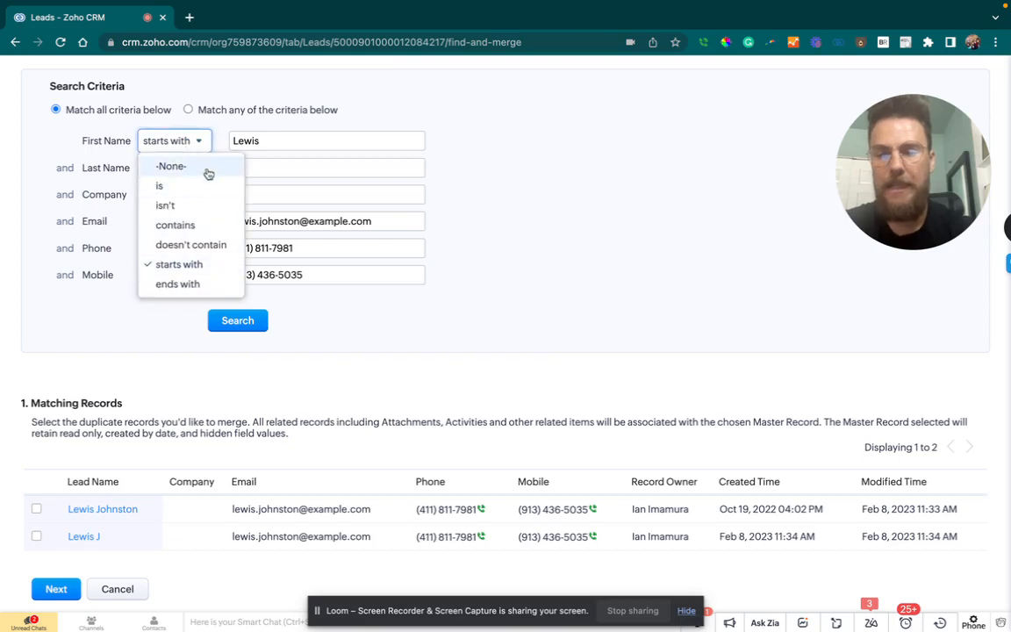
click(208, 167)
click(158, 169)
click(194, 194)
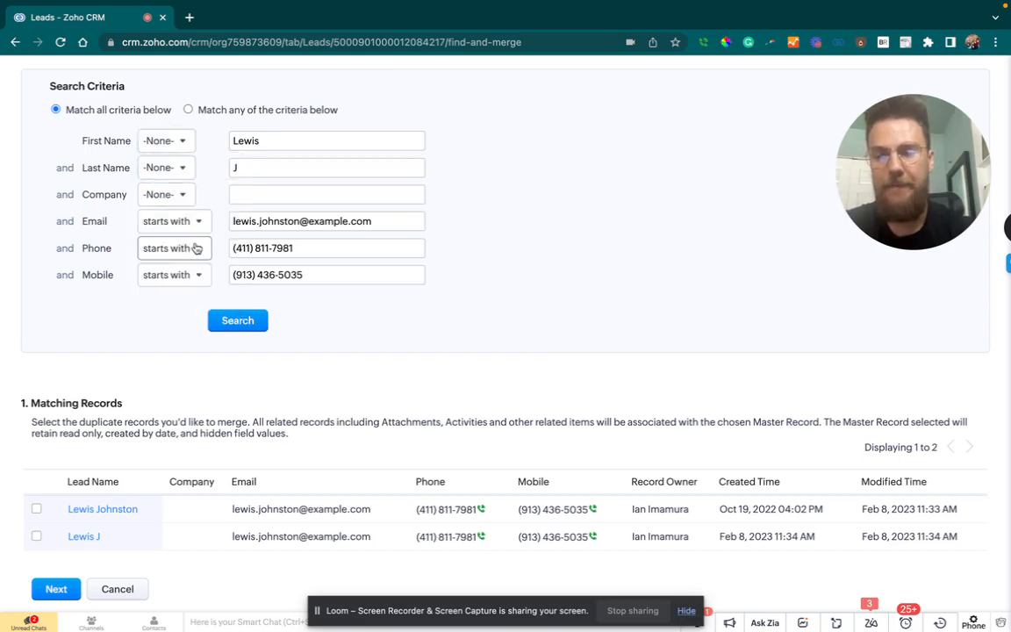
click(195, 248)
click(191, 274)
click(195, 276)
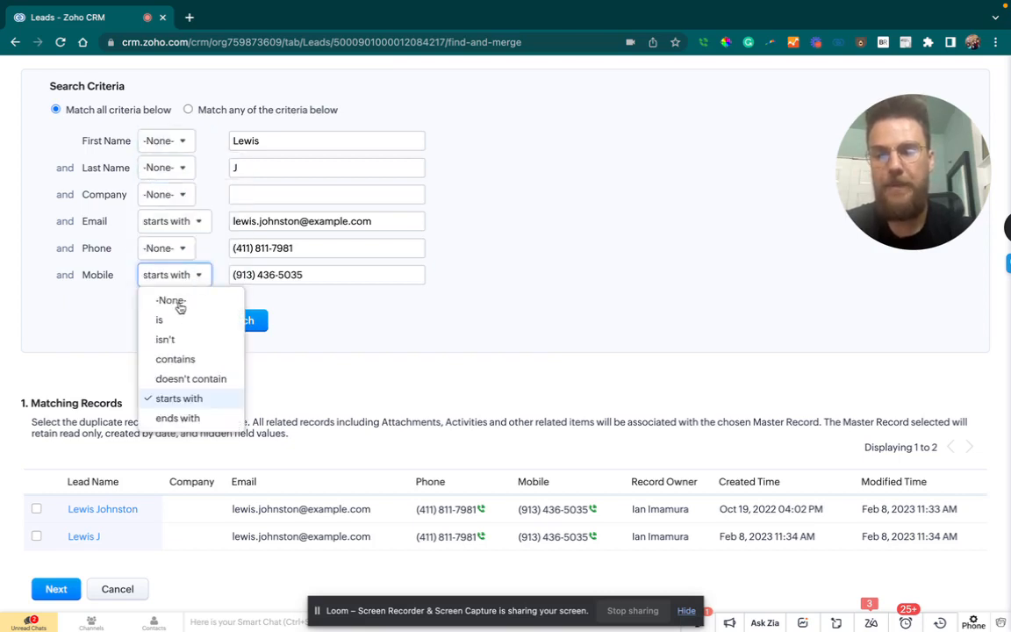
click(197, 301)
click(253, 322)
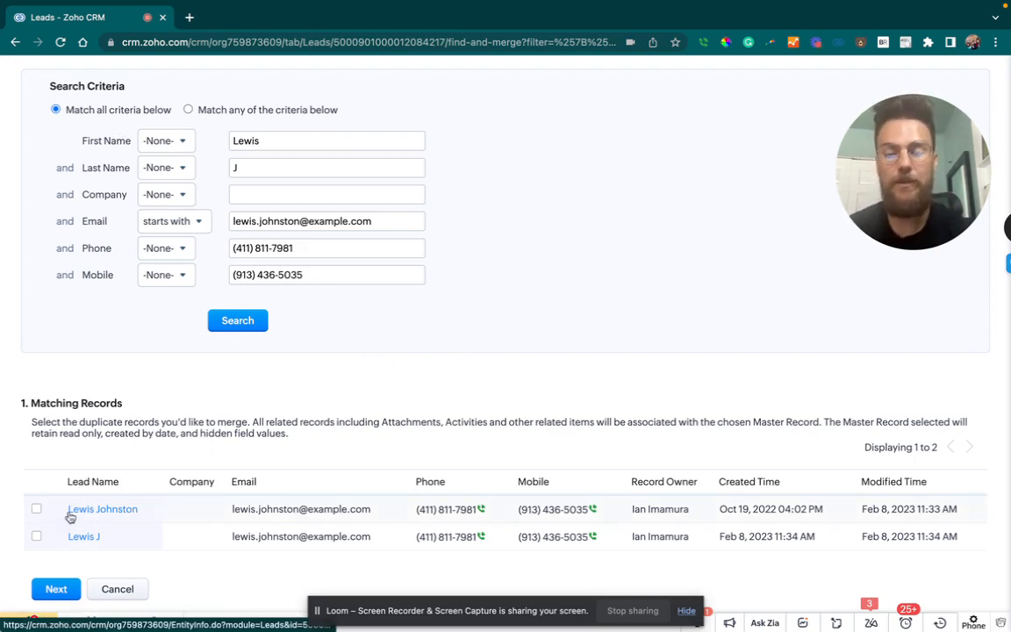
- Take both matching leads into the merge comparison and keep the last name from Record 2 for the master record
click(36, 511)
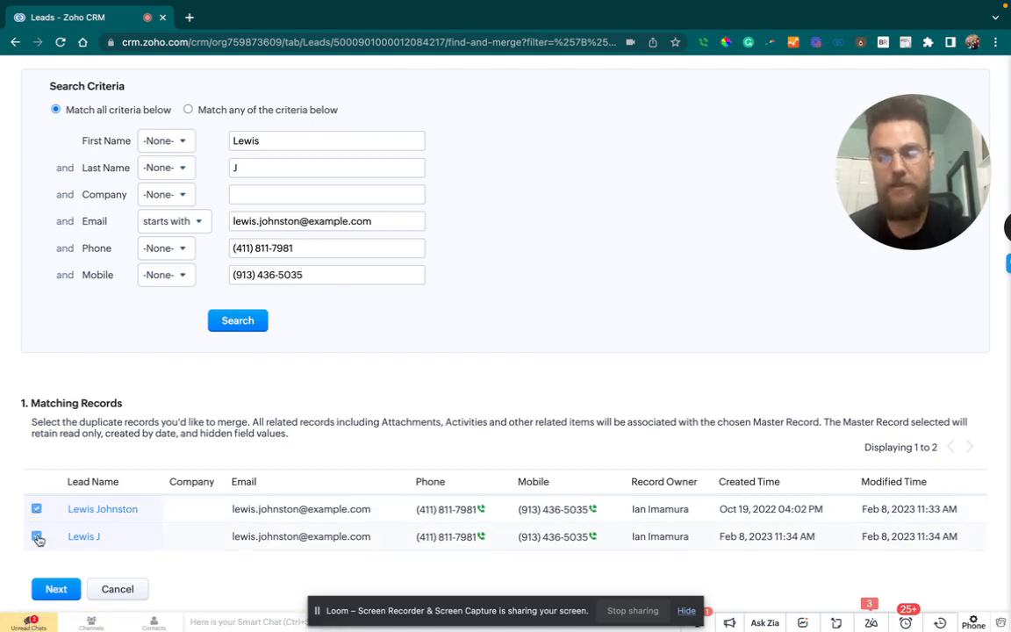
click(56, 589)
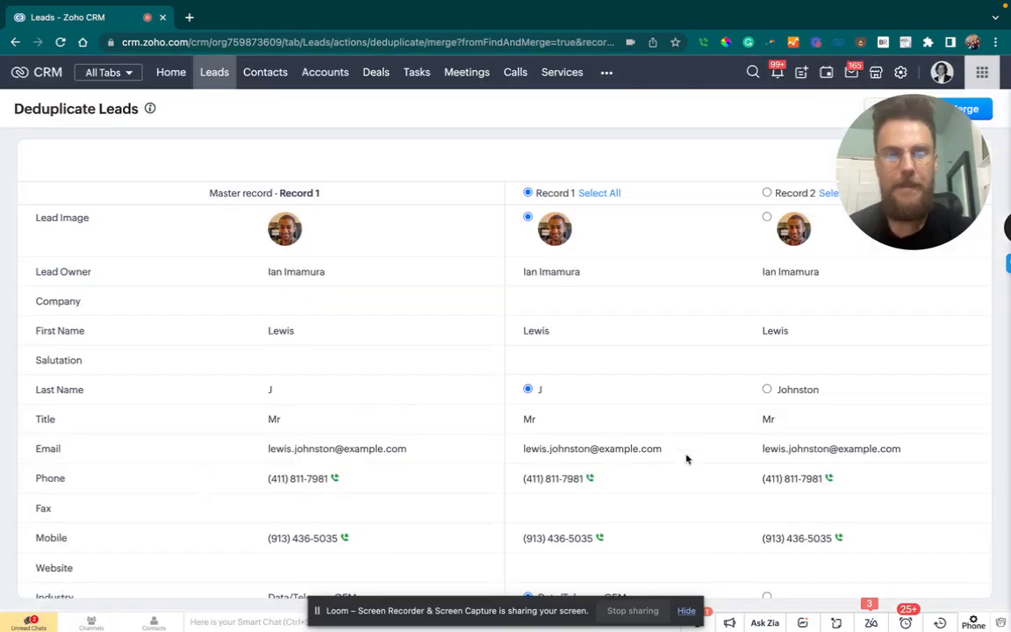
drag(932, 194, 183, 554)
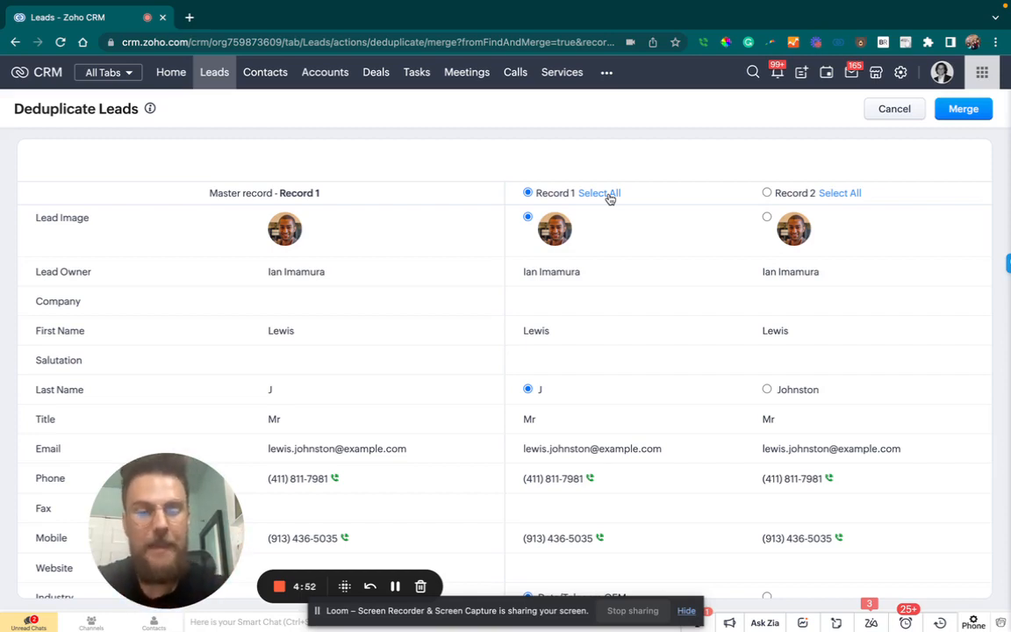
scroll(668, 333, down, 1)
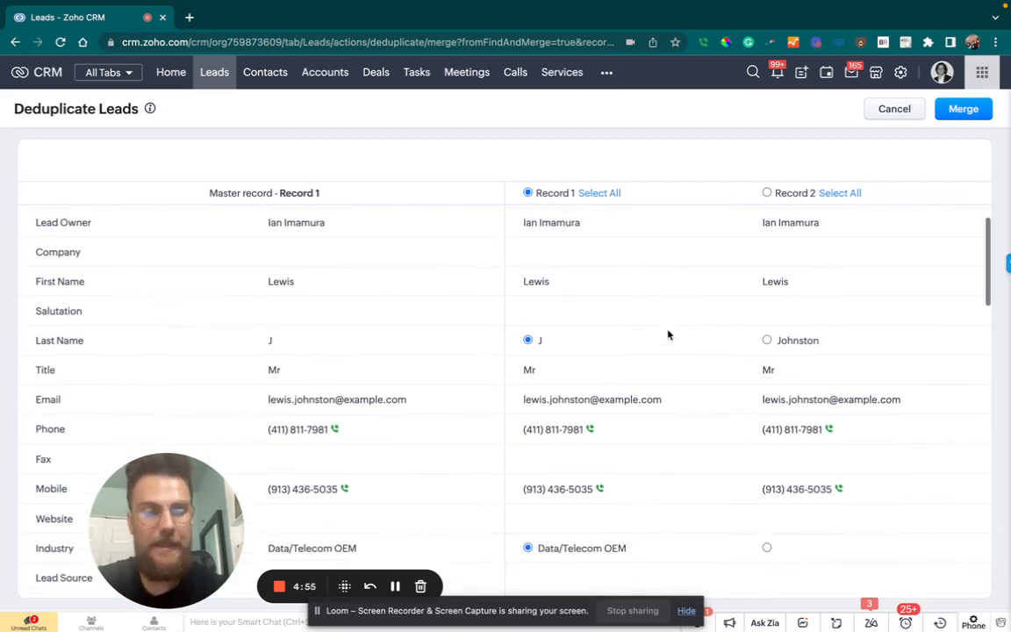
click(766, 342)
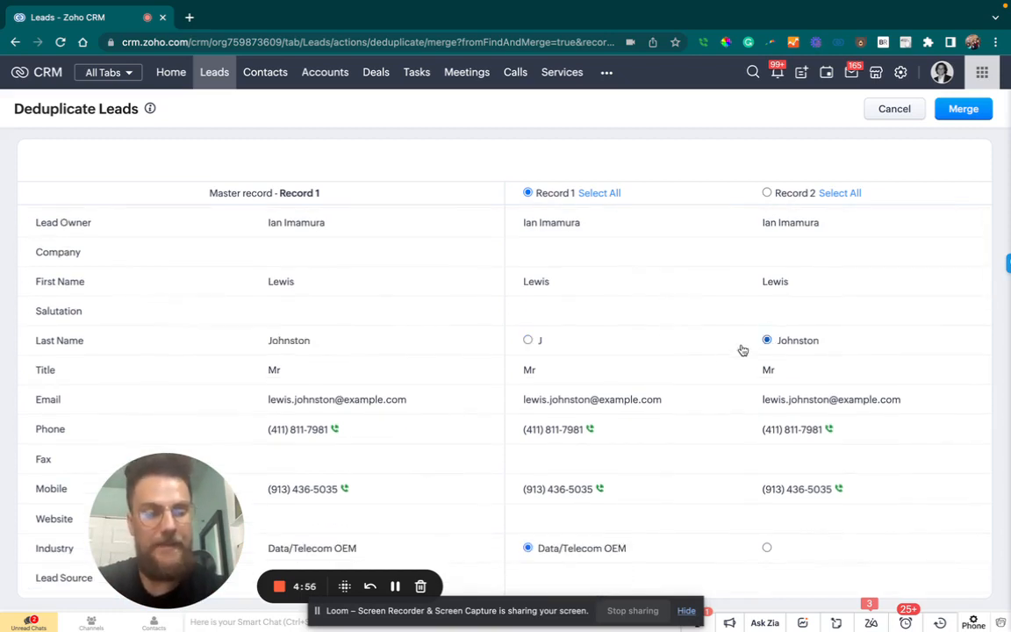
- Compare the remaining fields of both records and merge the duplicates into master Record 1
scroll(707, 362, down, 2)
scroll(707, 362, down, 2)
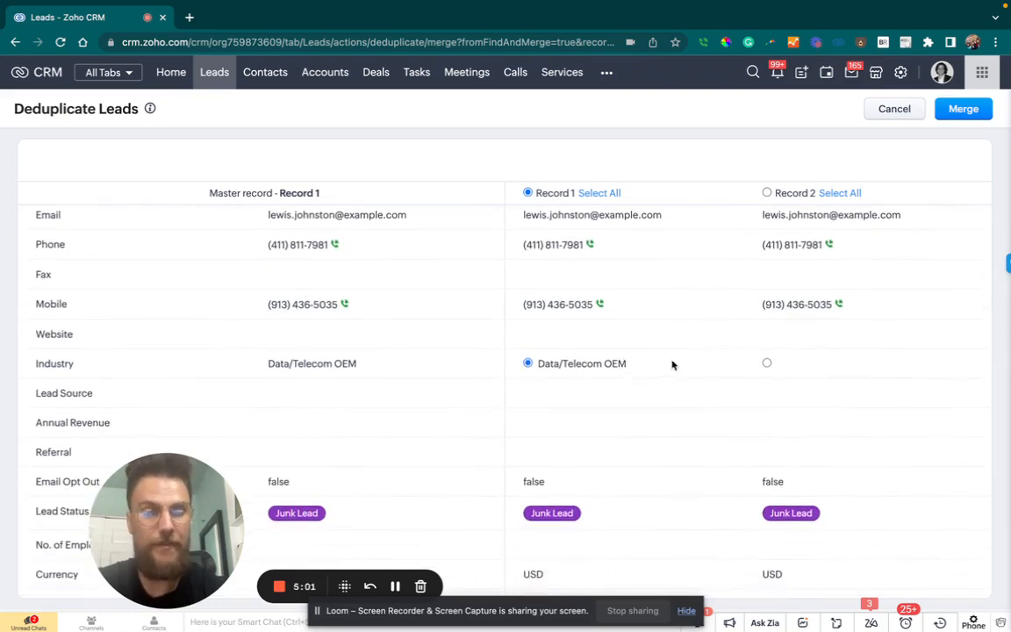
scroll(683, 394, down, 4)
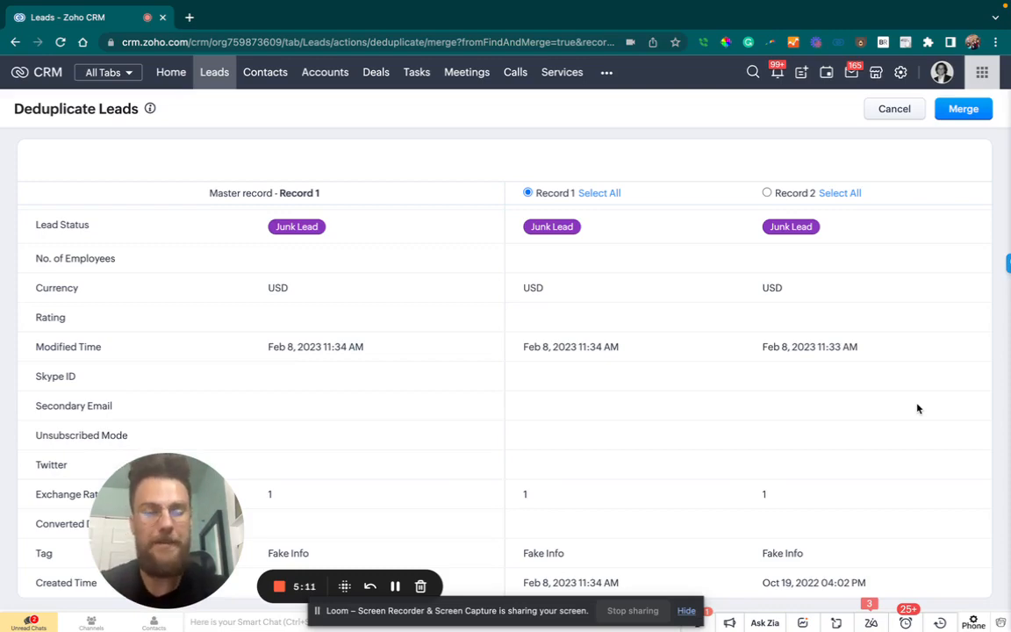
scroll(771, 412, down, 7)
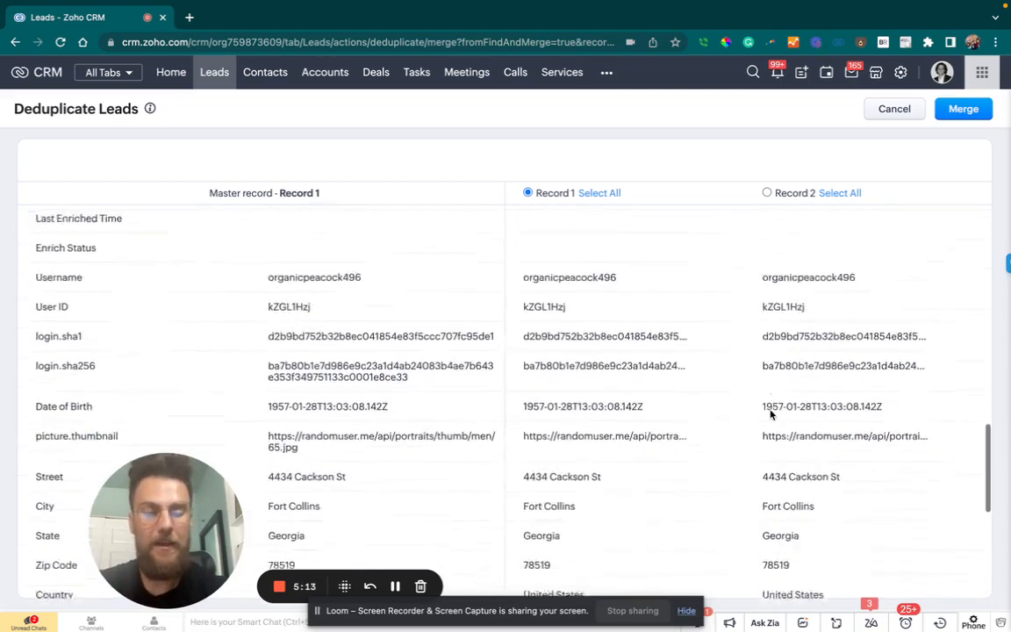
scroll(771, 414, down, 5)
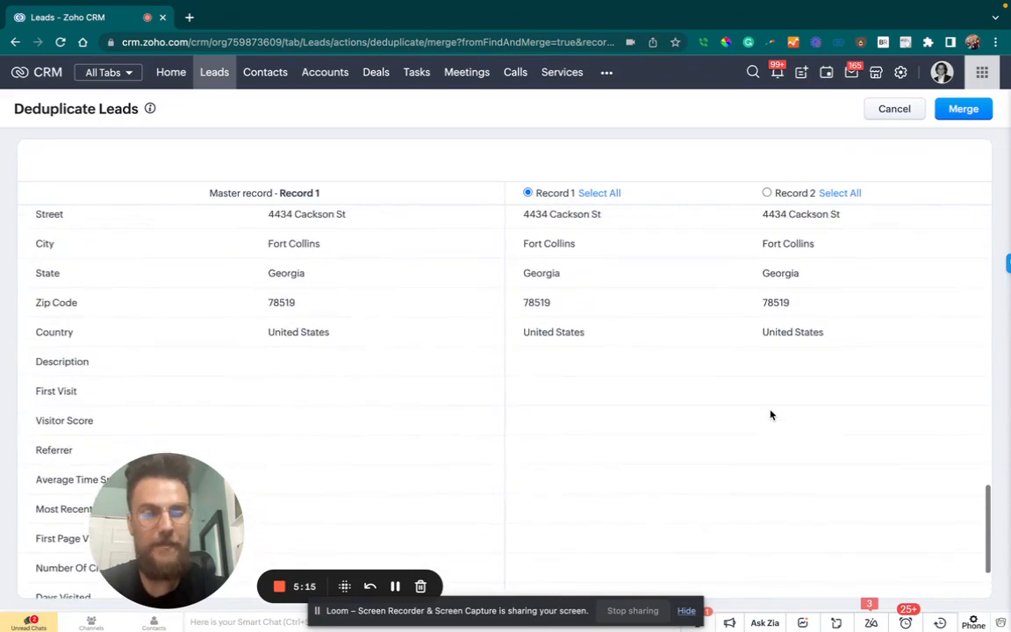
scroll(771, 414, up, 2)
scroll(728, 397, up, 3)
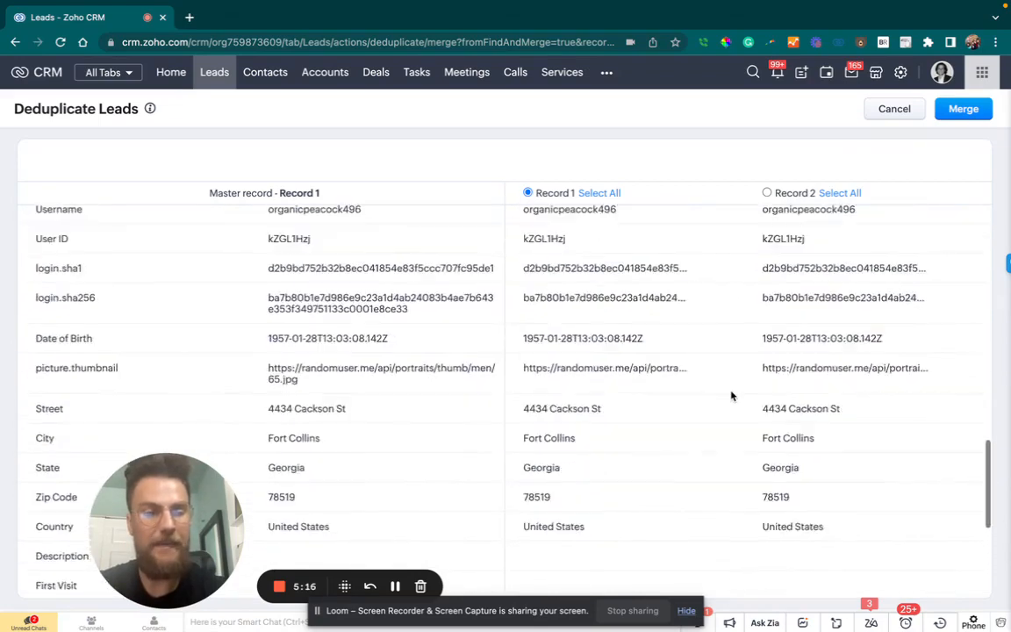
scroll(731, 396, up, 1)
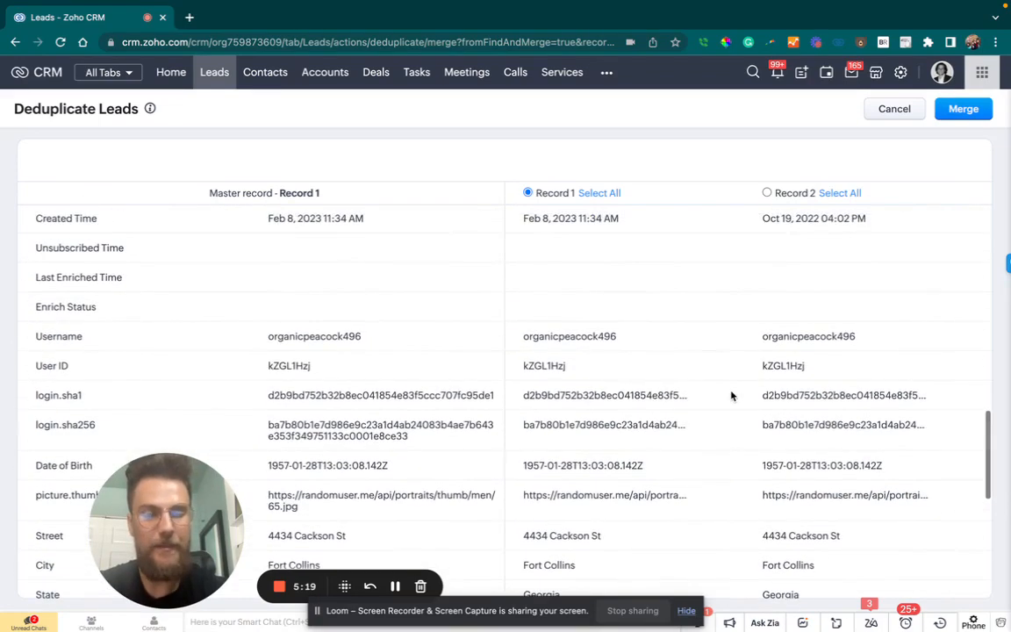
scroll(727, 261, up, 15)
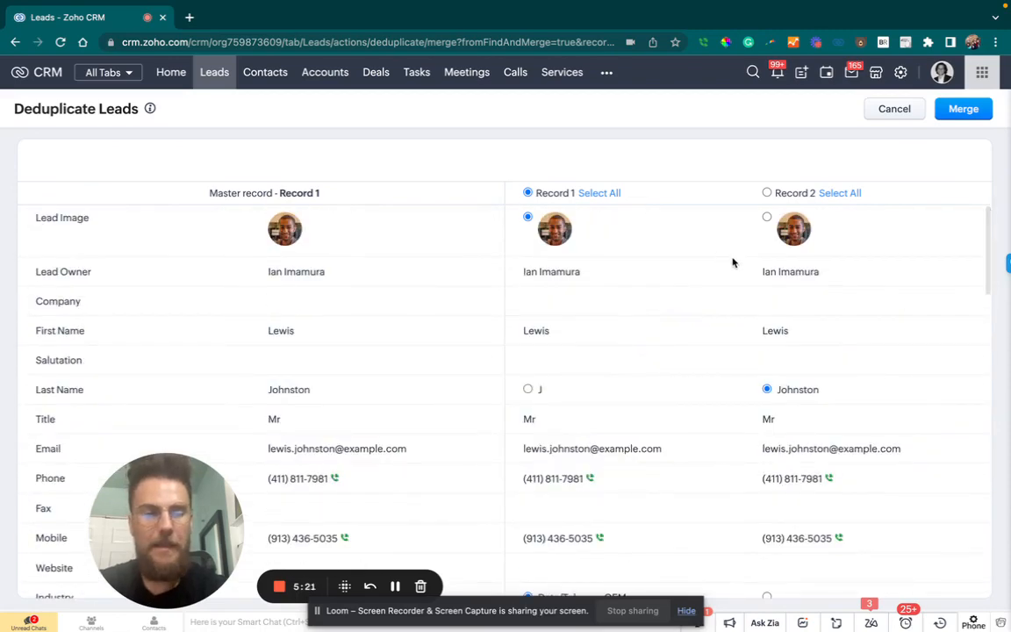
click(964, 108)
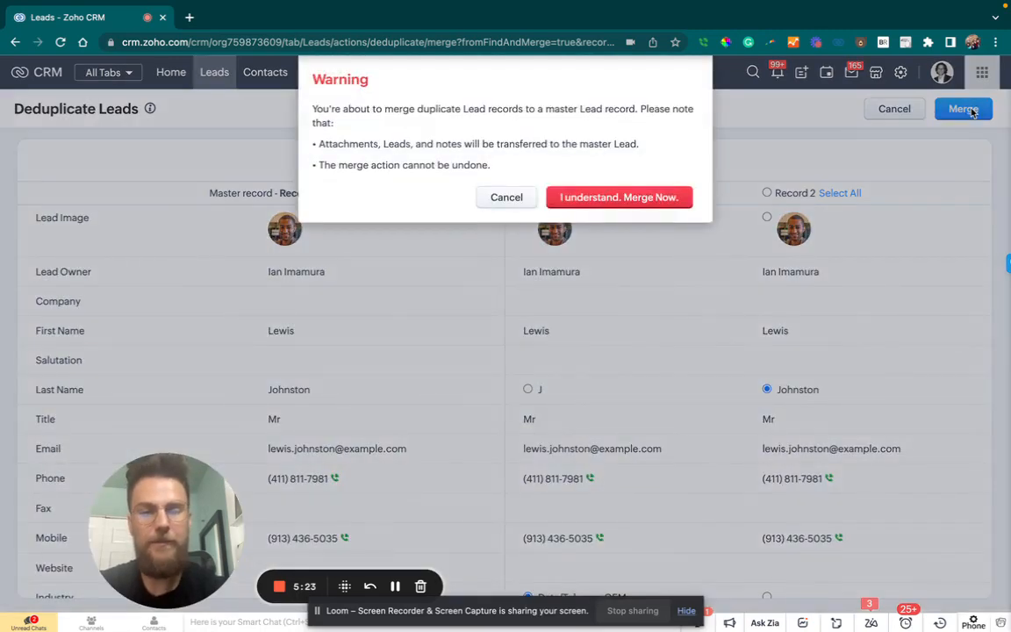
click(637, 197)
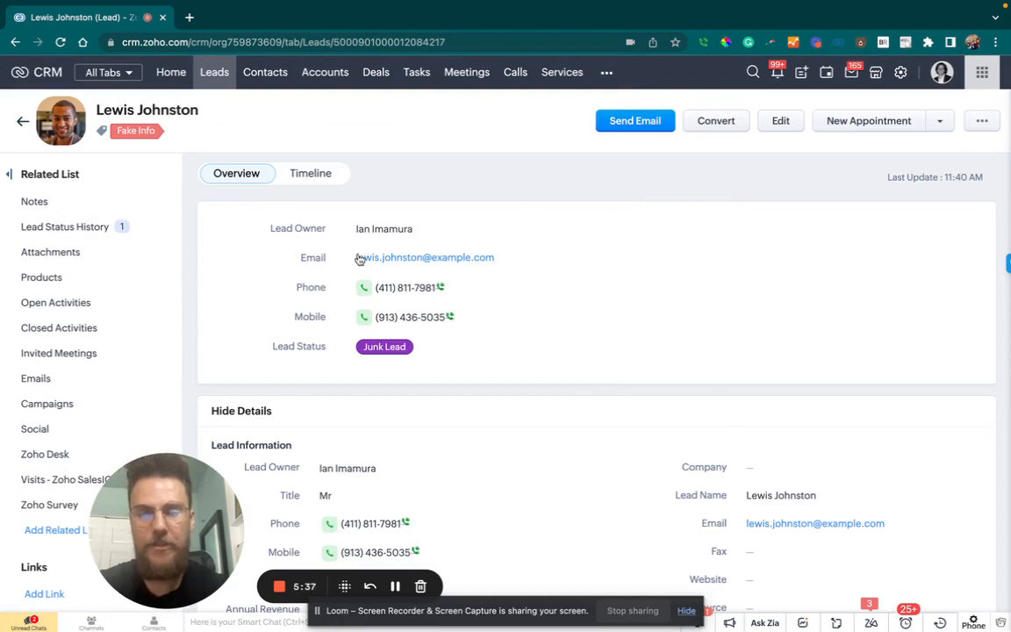
- Review the merged lead's details and return to the Junk Leads list
scroll(519, 345, down, 3)
scroll(520, 345, down, 4)
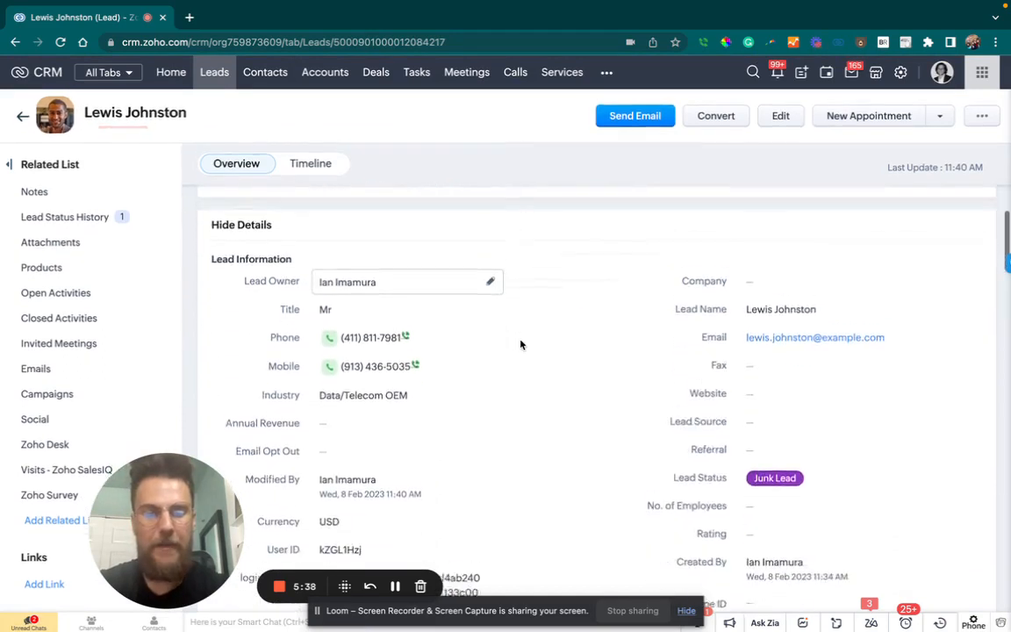
scroll(520, 344, down, 3)
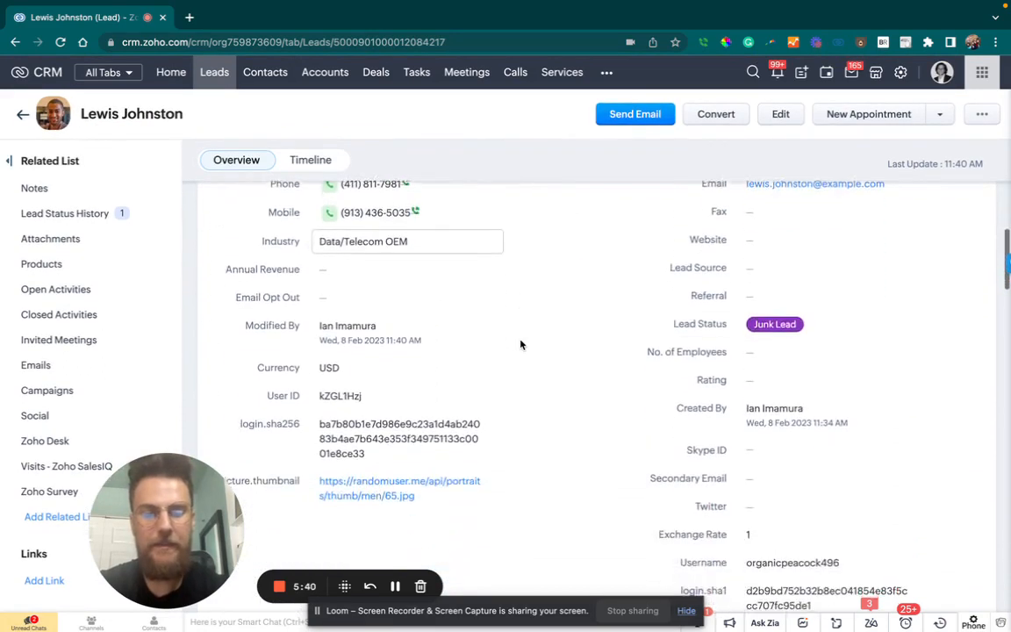
scroll(521, 345, up, 4)
scroll(521, 345, up, 1)
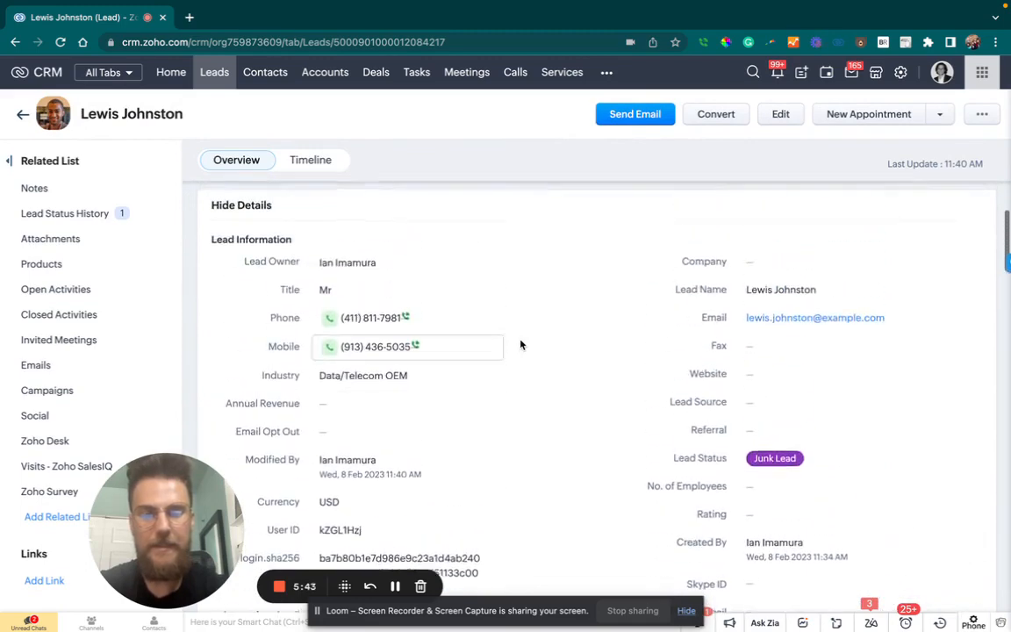
scroll(619, 334, up, 4)
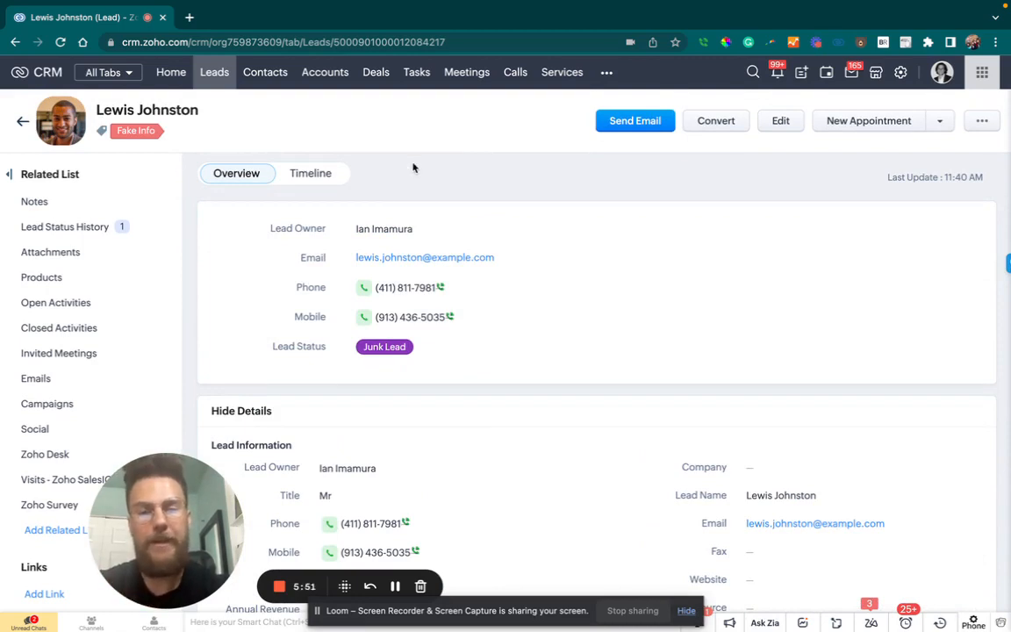
click(23, 124)
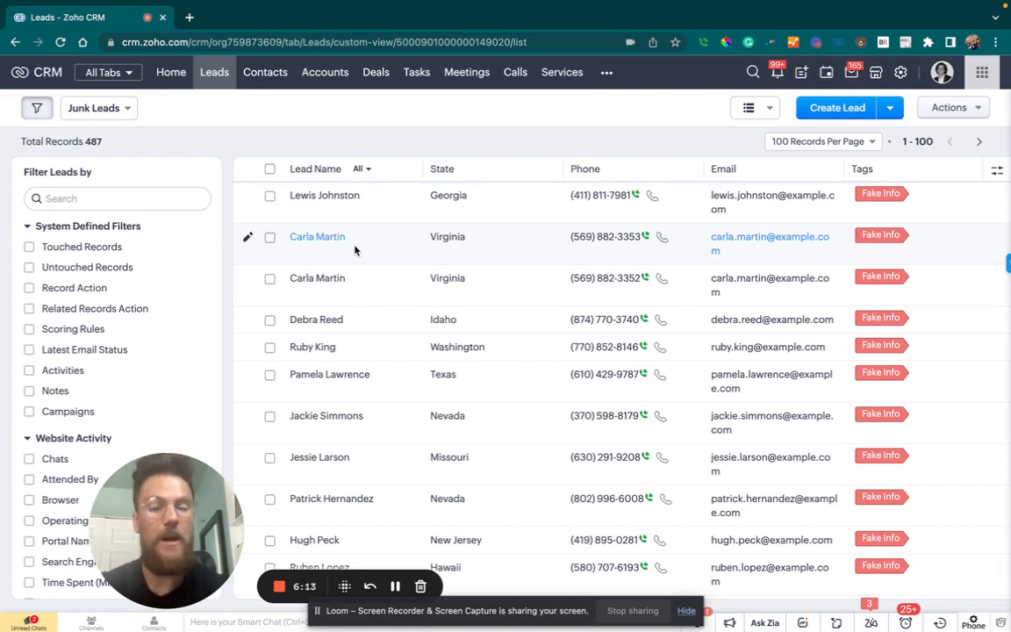
- Open the Idaho lead in the Junk Leads list and start cloning it
click(271, 321)
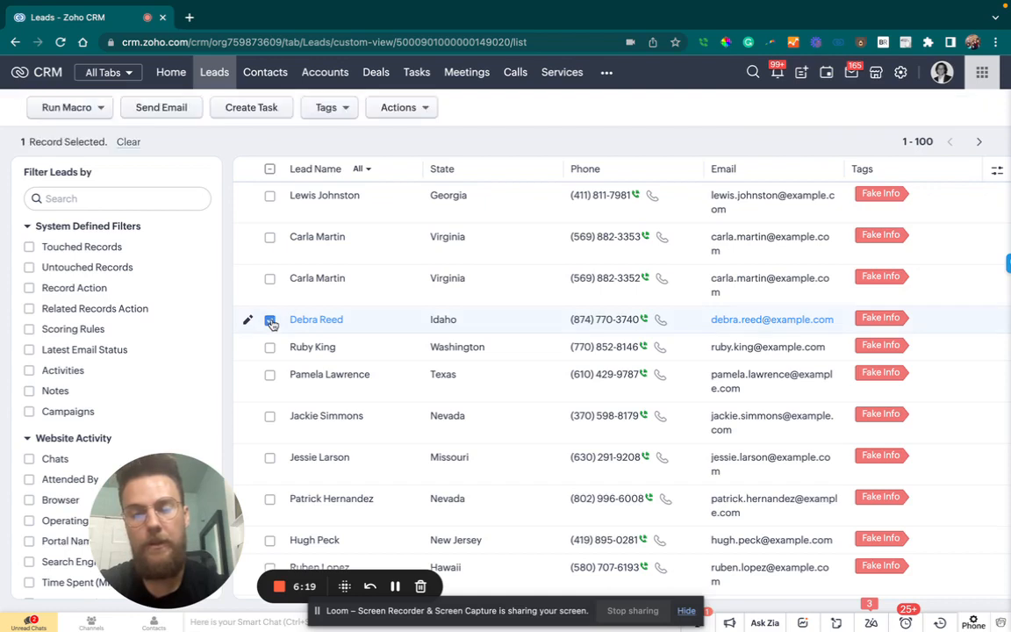
click(341, 322)
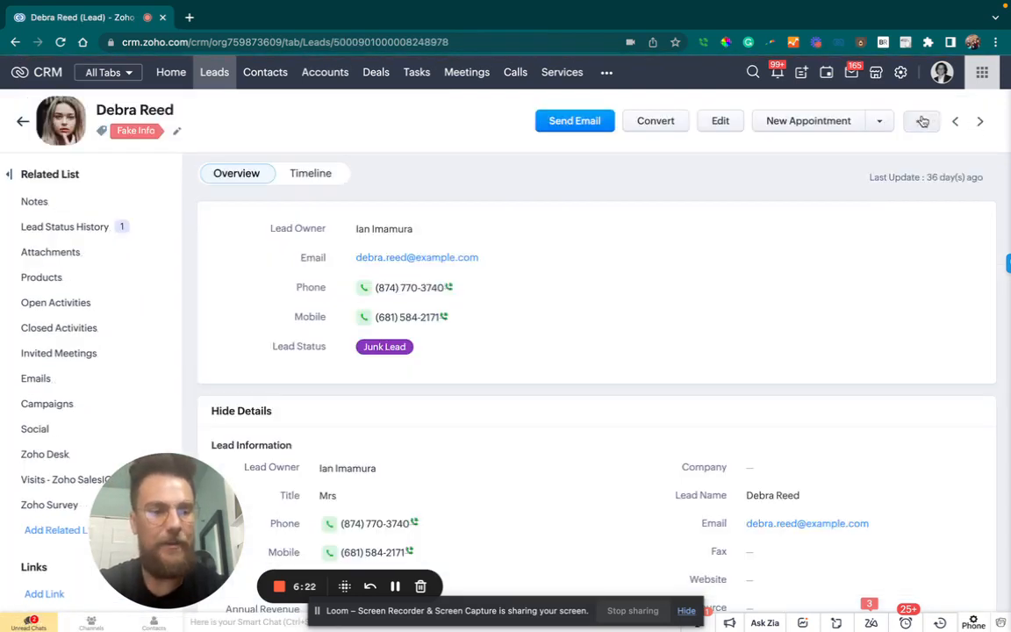
click(923, 122)
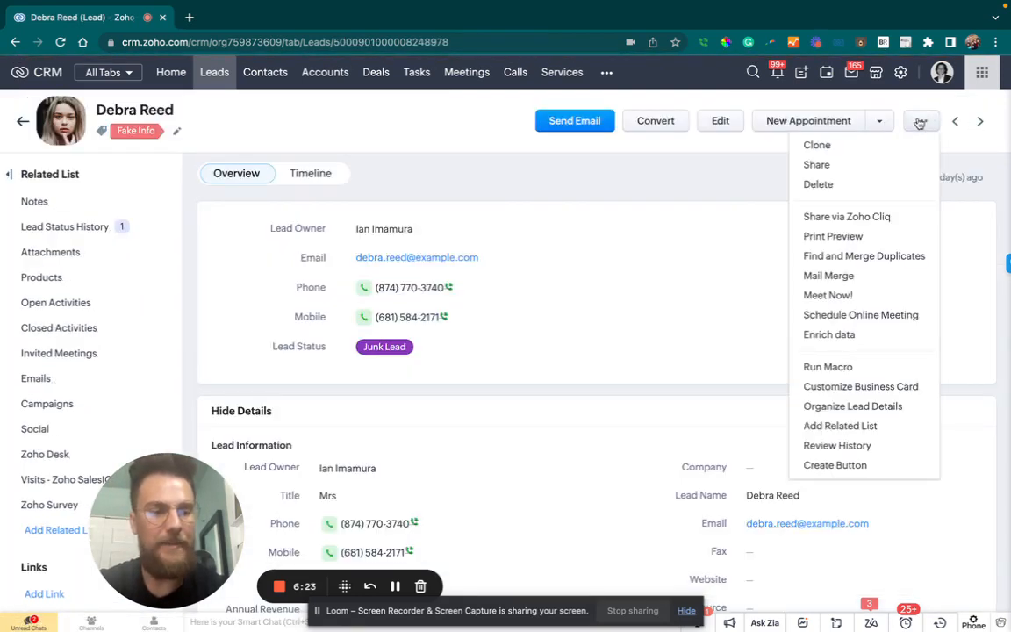
click(873, 147)
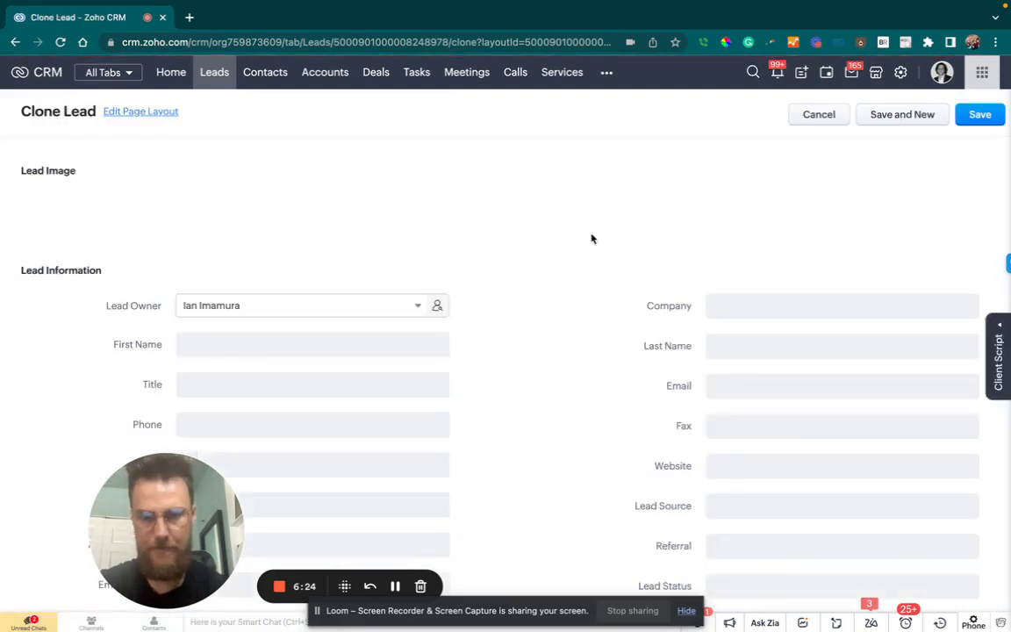
- Replace the last three digits of the cloned lead's phone number with 333 and clear its mobile number
scroll(472, 377, down, 1)
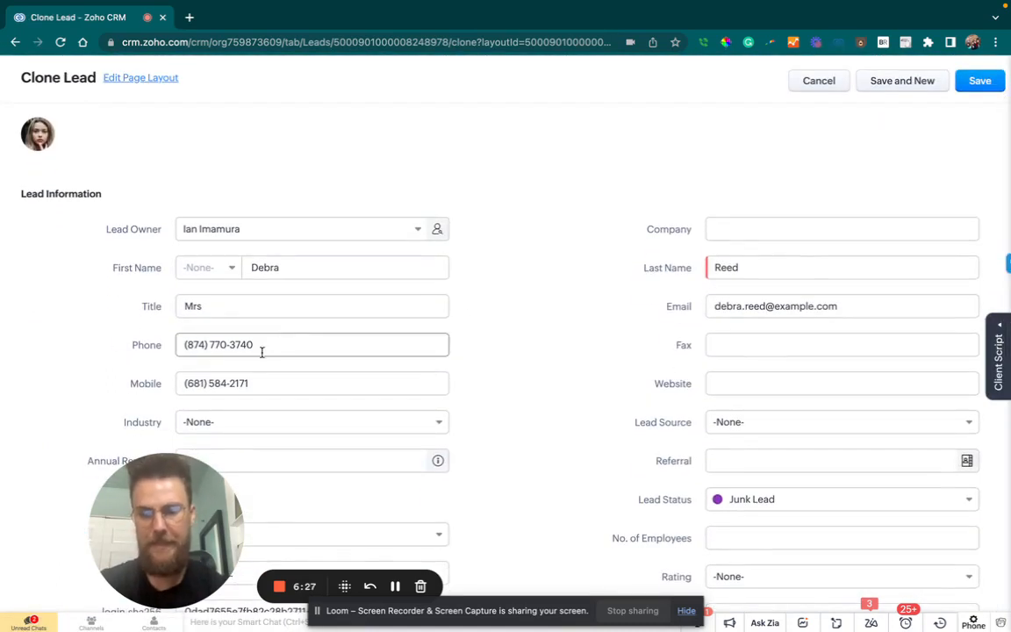
drag(261, 350, 231, 344)
text(333)
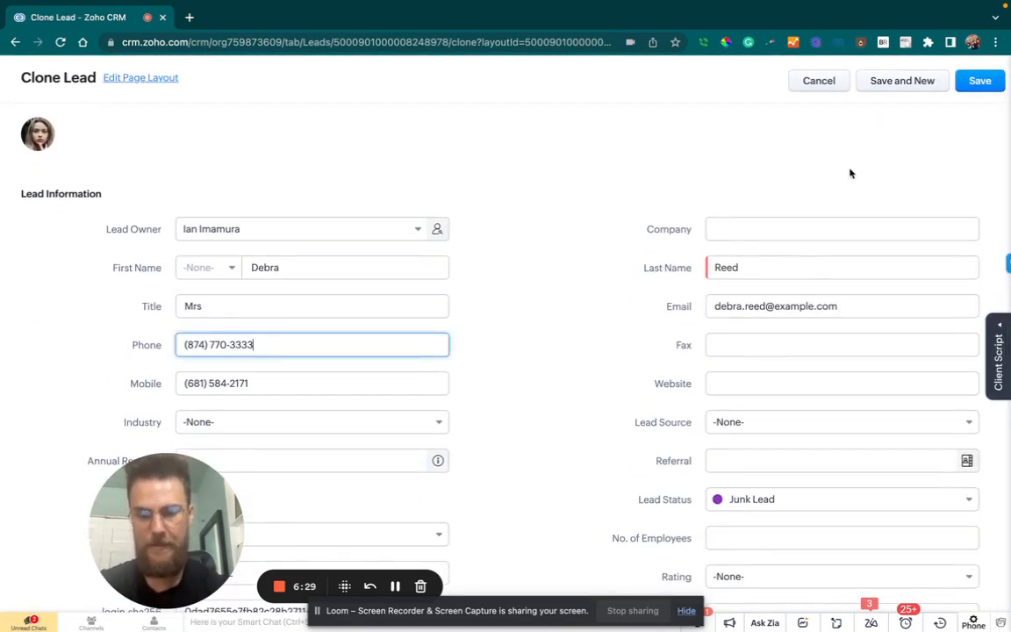
text(3)
drag(262, 386, 158, 386)
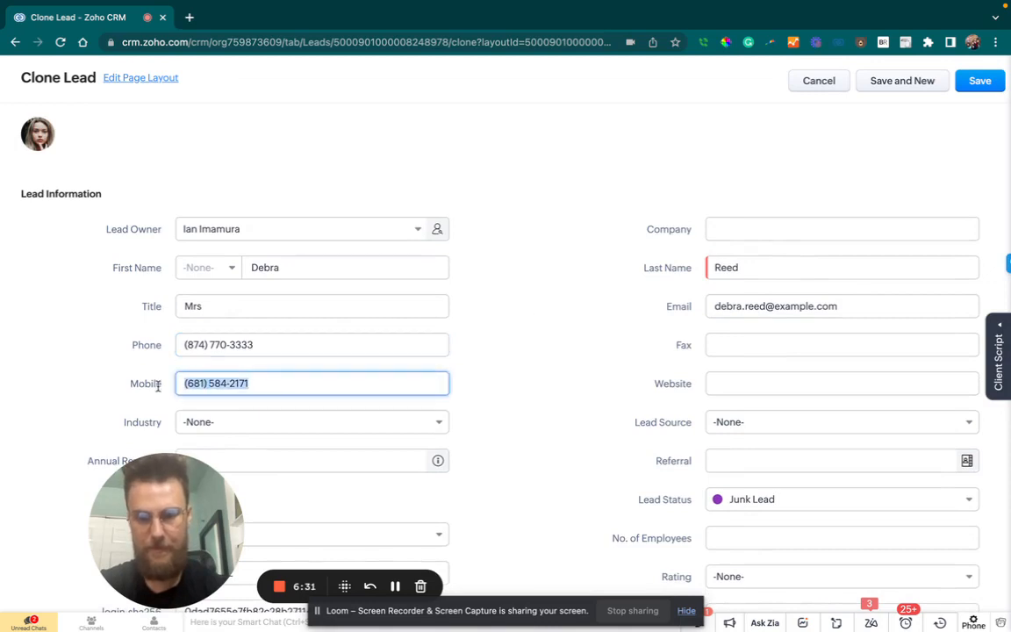
key(BackSpace)
click(675, 329)
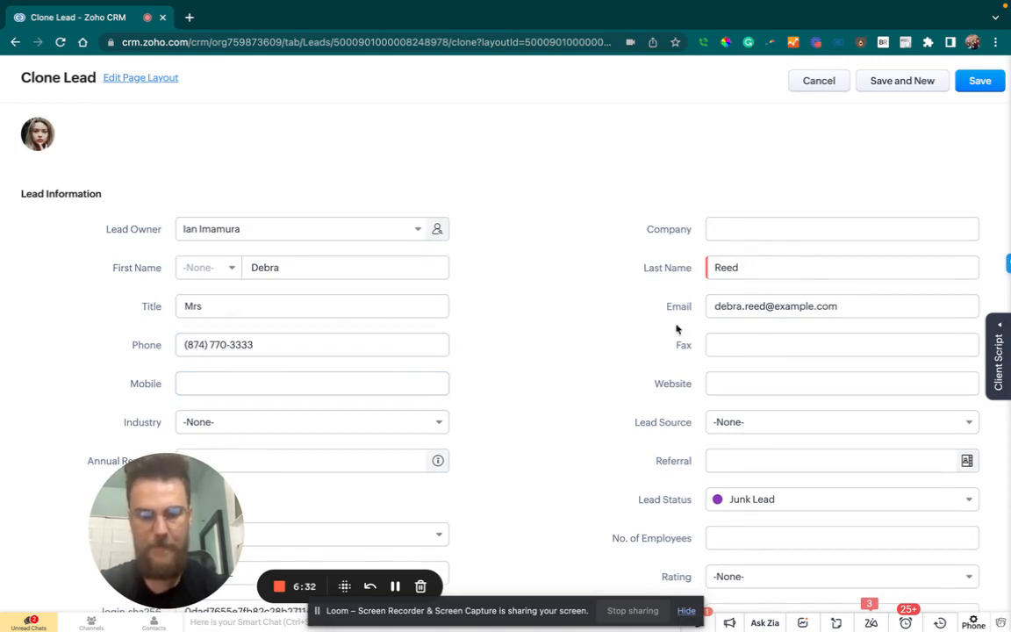
- Set the clone's Lead Source to an advertisement and its Lead Status to Lost Lead, and save the lead
click(804, 433)
click(786, 495)
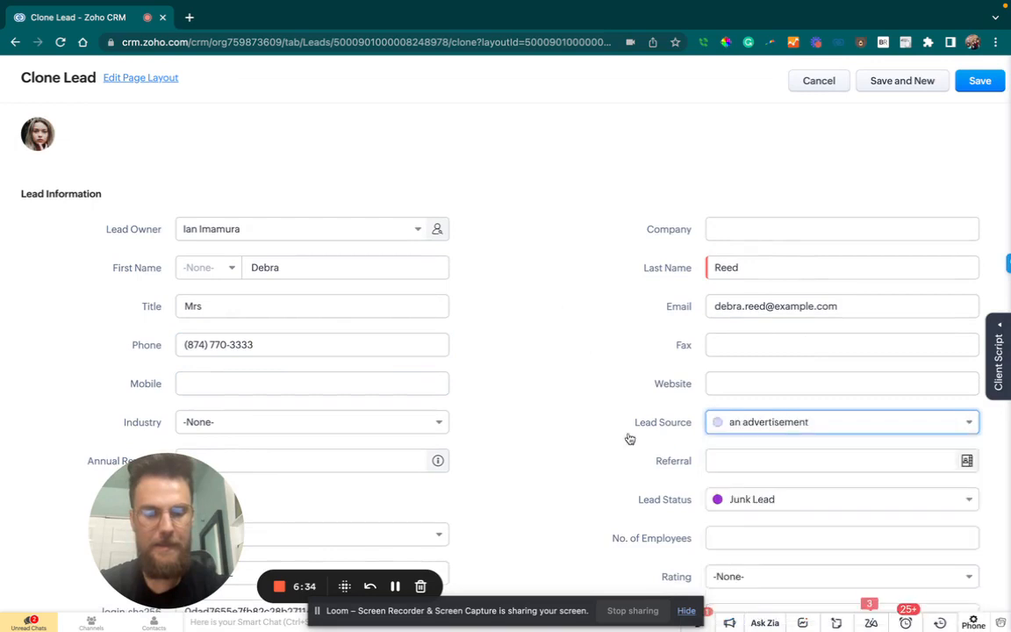
scroll(630, 438, down, 1)
click(856, 436)
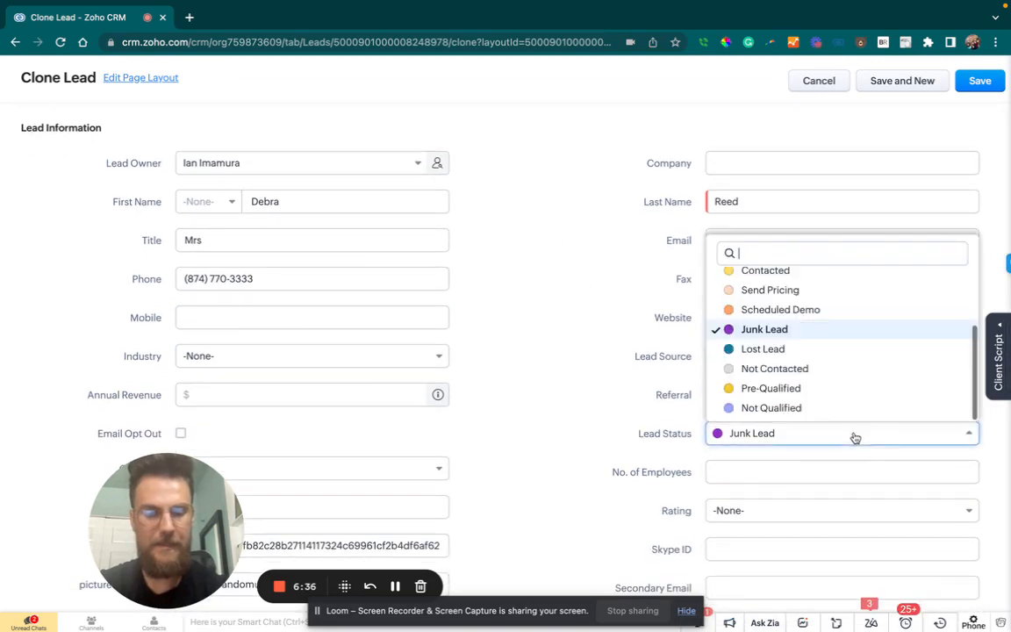
click(801, 350)
click(981, 83)
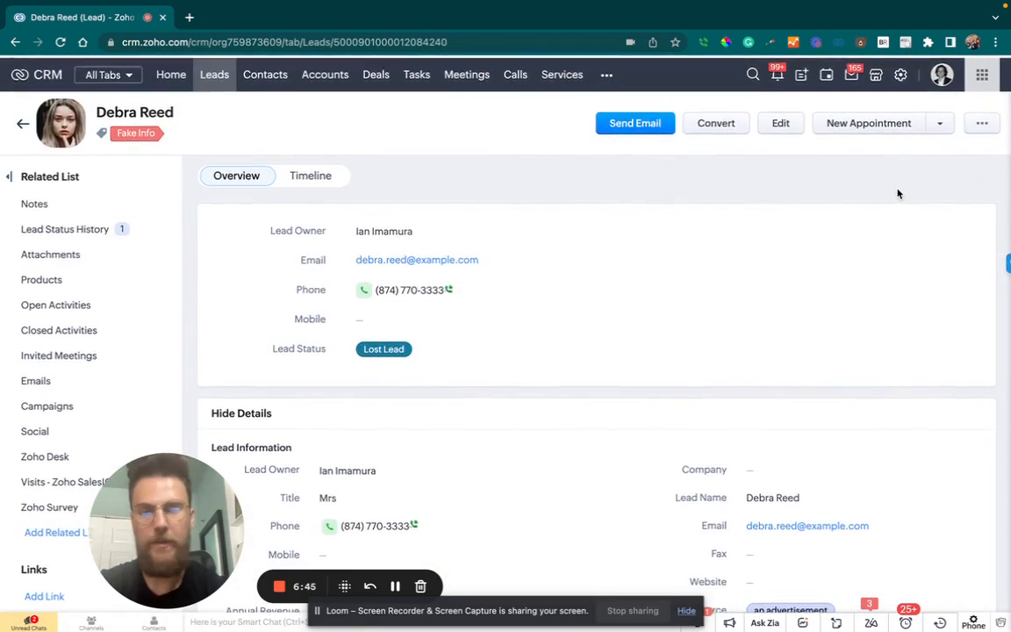
- Return to the Junk Leads list and search the CRM for the cloned lead by first name
click(22, 124)
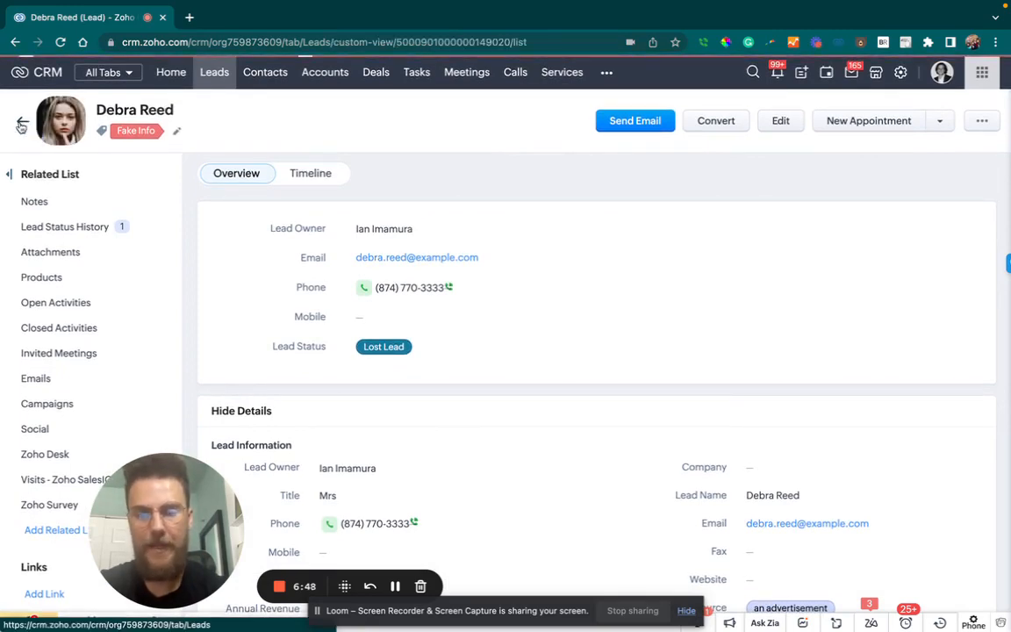
scroll(322, 319, down, 1)
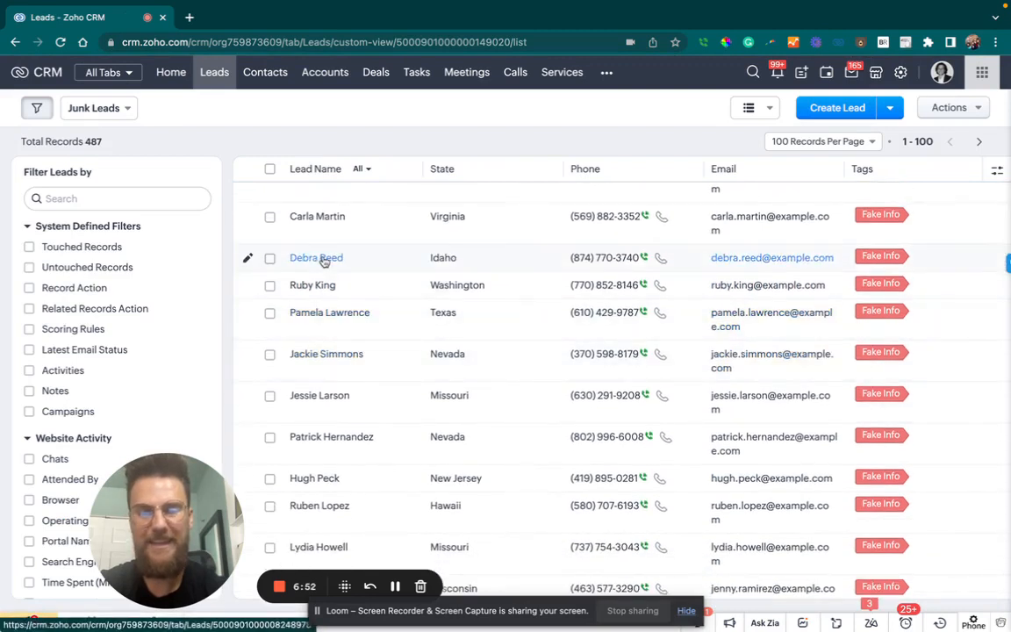
click(752, 74)
text(debra)
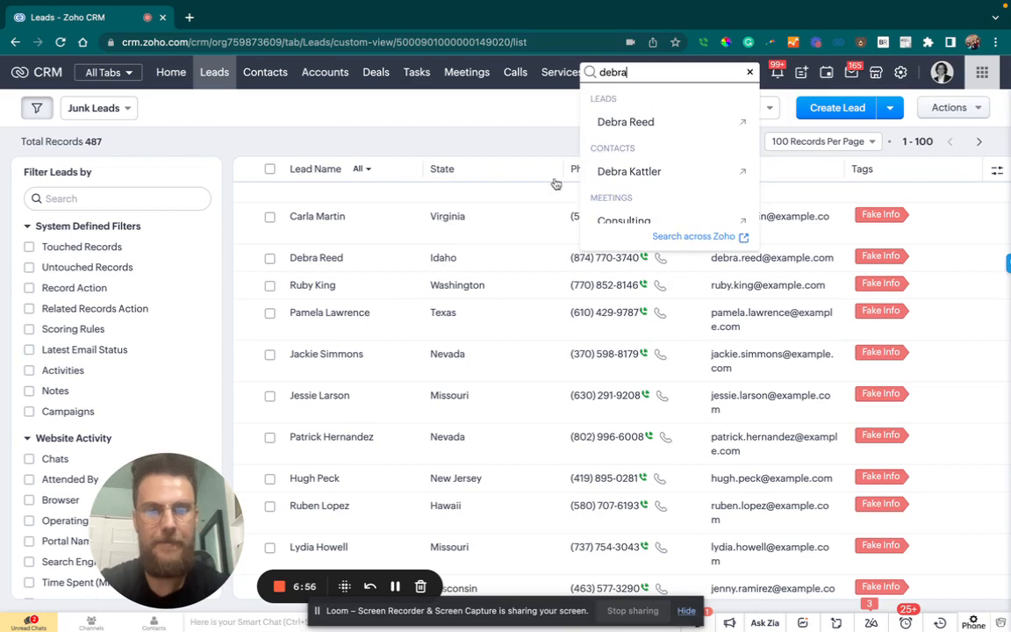
click(321, 258)
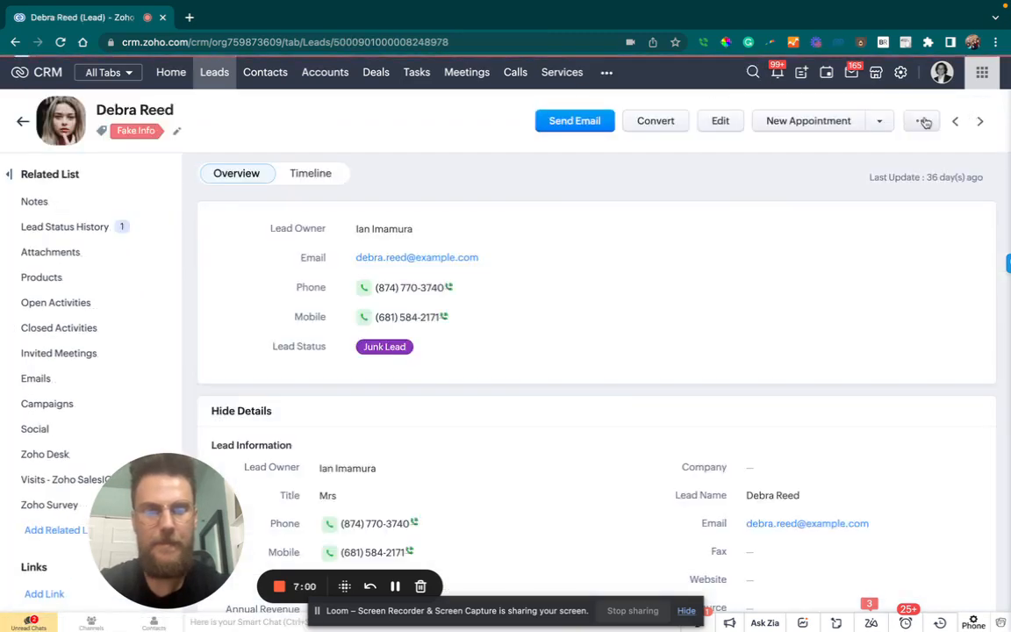
click(924, 121)
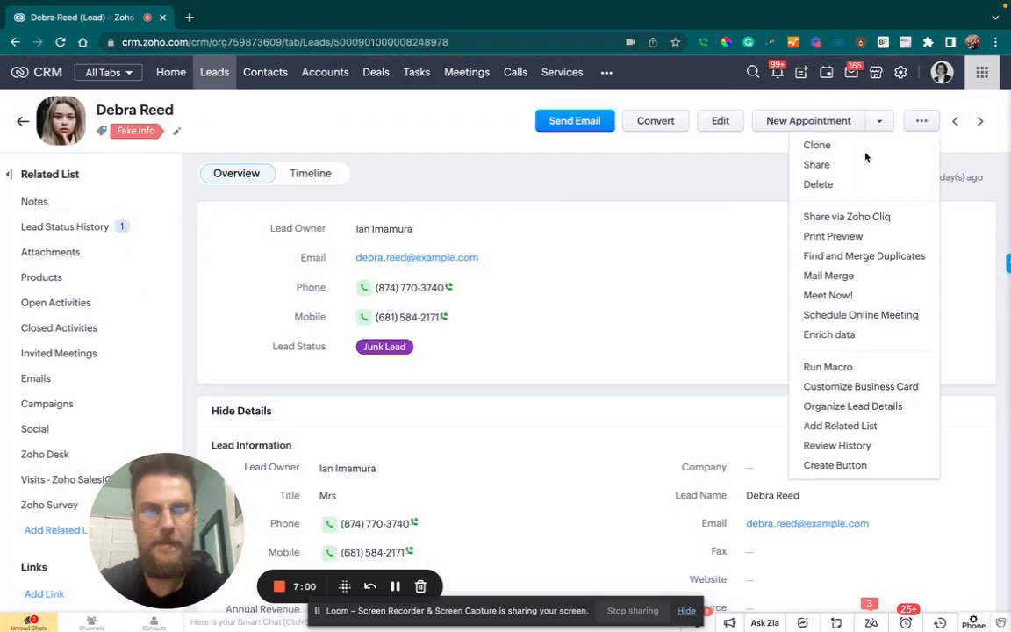
click(858, 155)
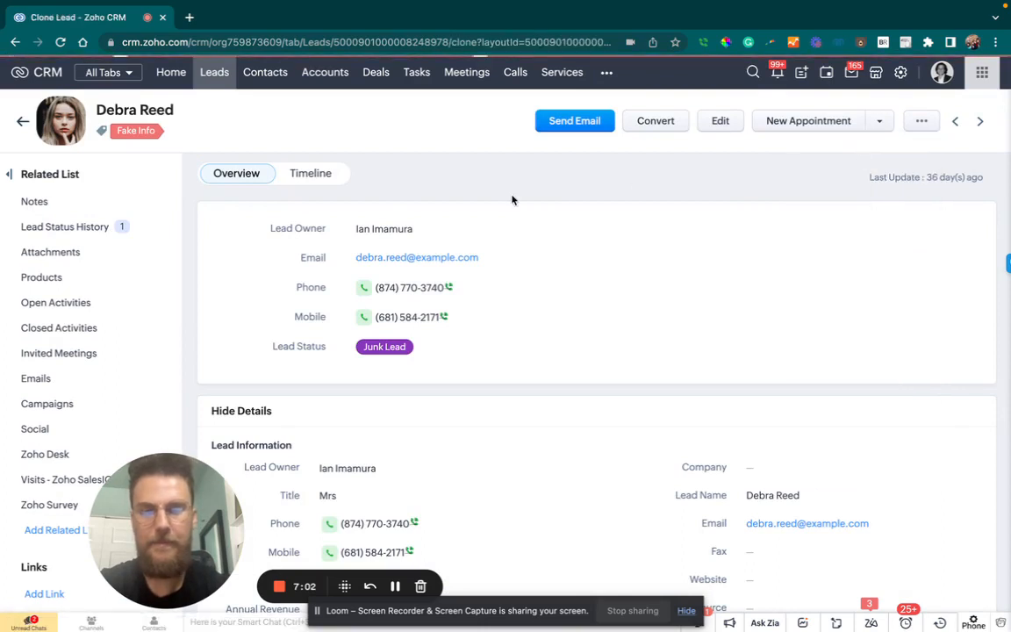
scroll(703, 351, down, 2)
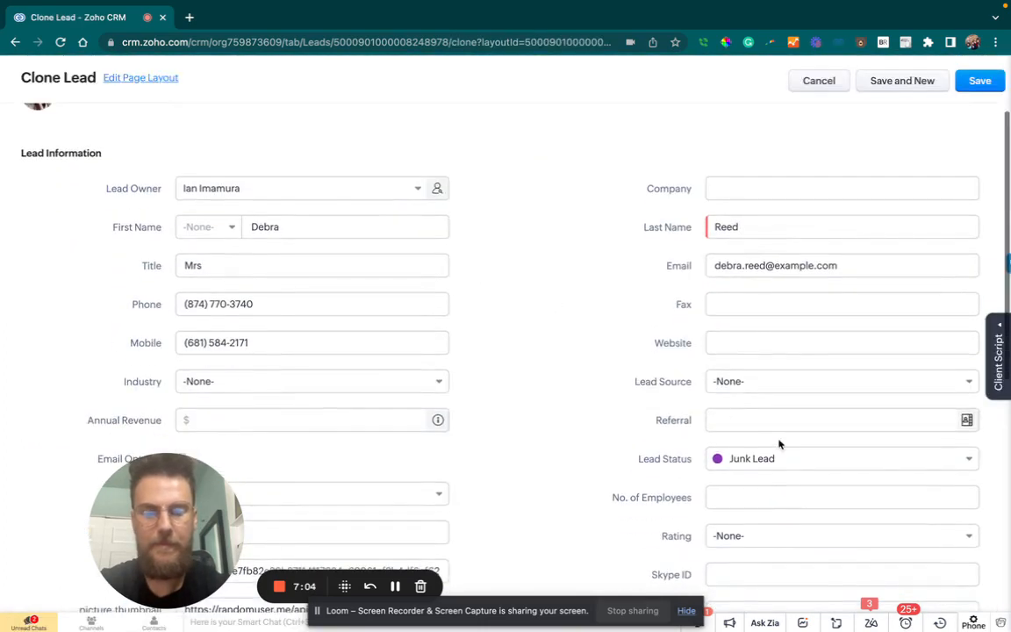
click(790, 460)
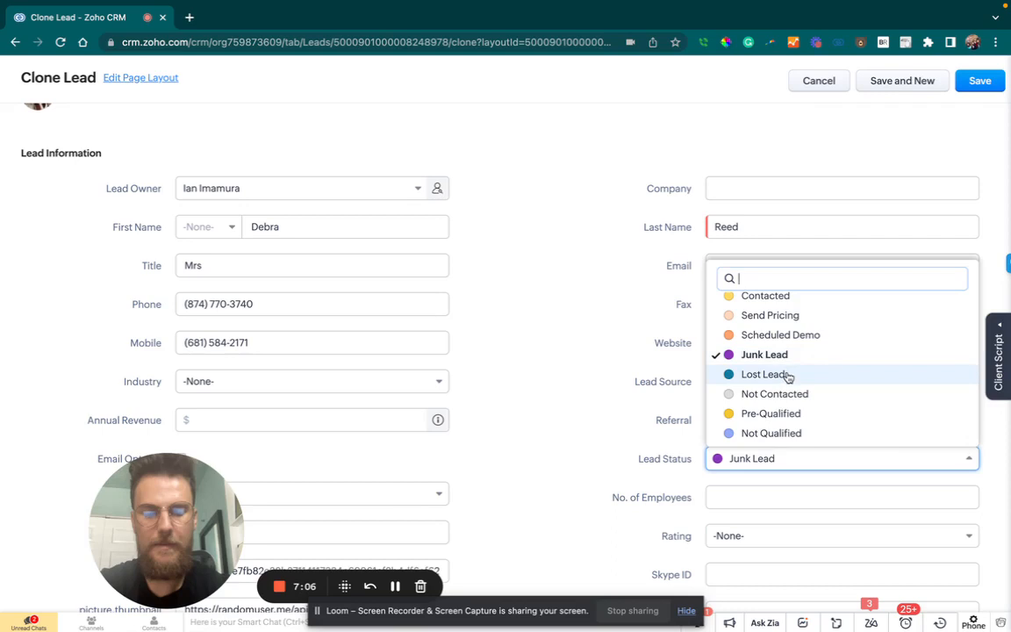
click(817, 81)
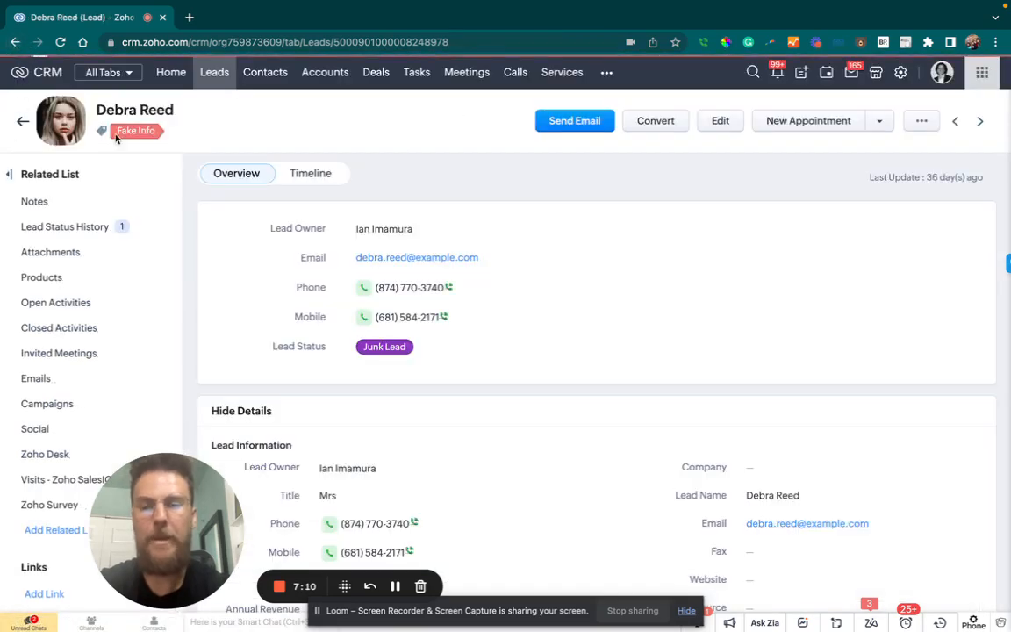
click(22, 126)
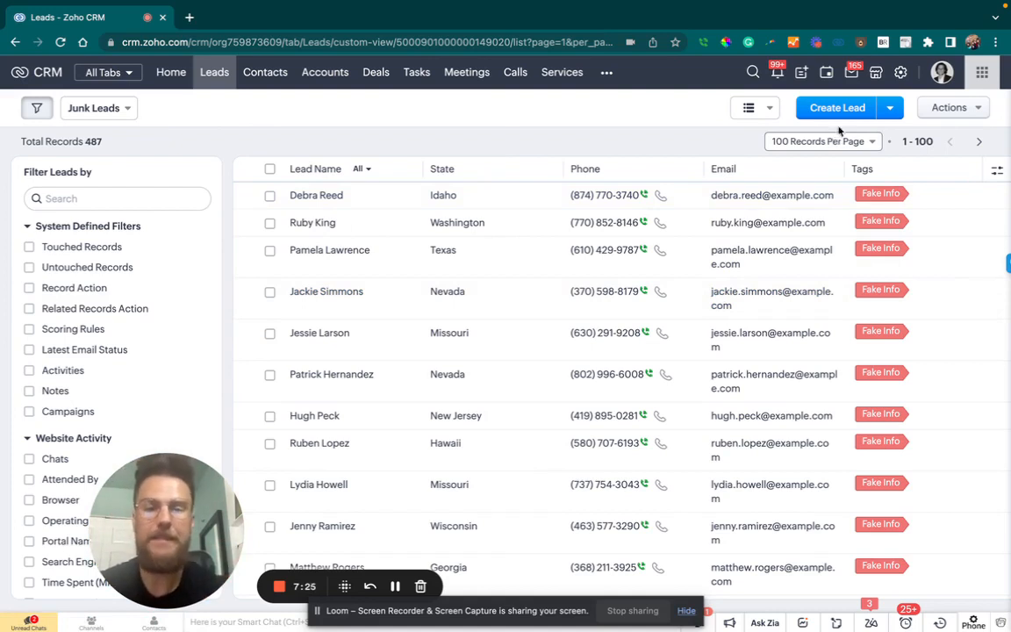
- Start Deduplicate Leads for the whole module and choose Email, Company and Phone as the fields that identify duplicates
click(964, 111)
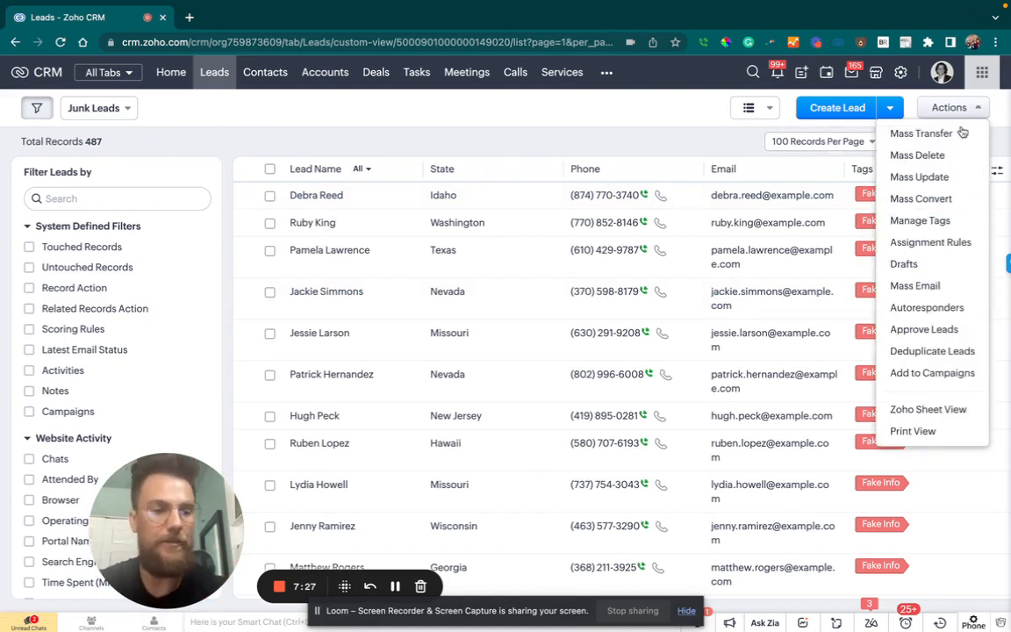
click(953, 352)
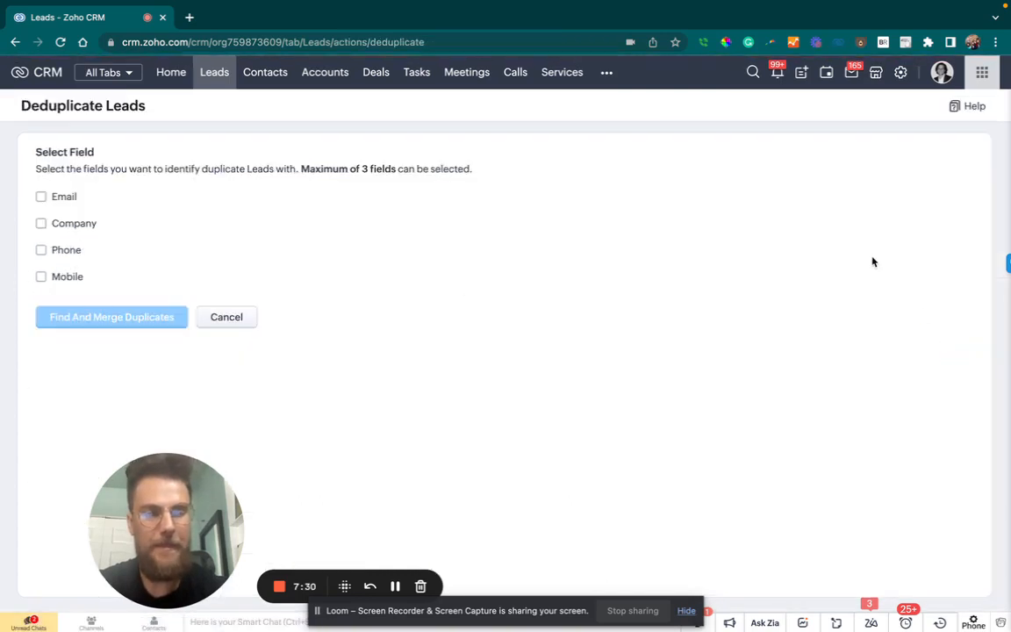
click(41, 198)
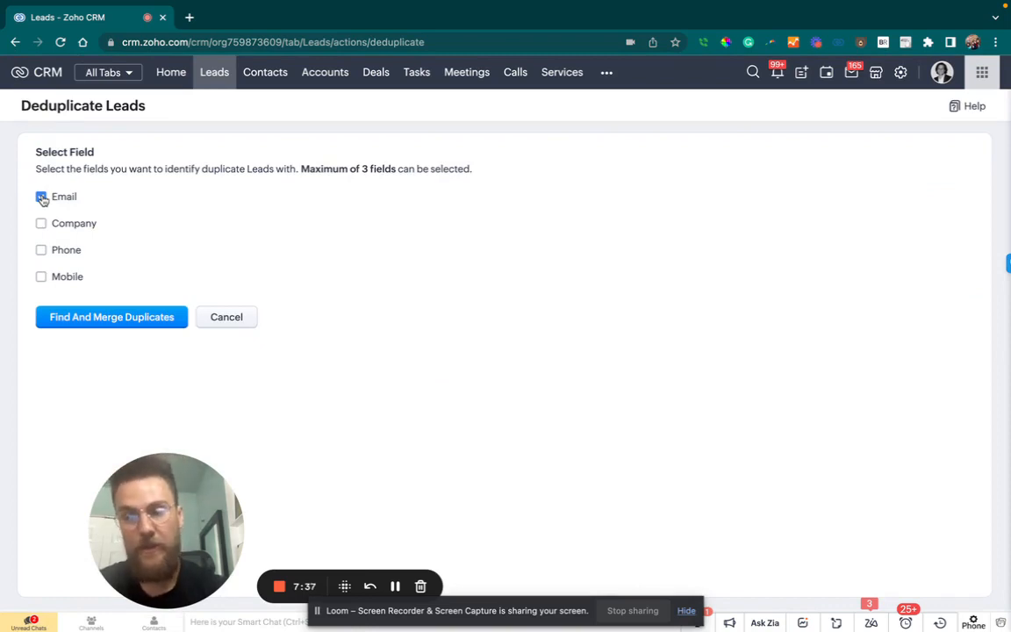
click(40, 251)
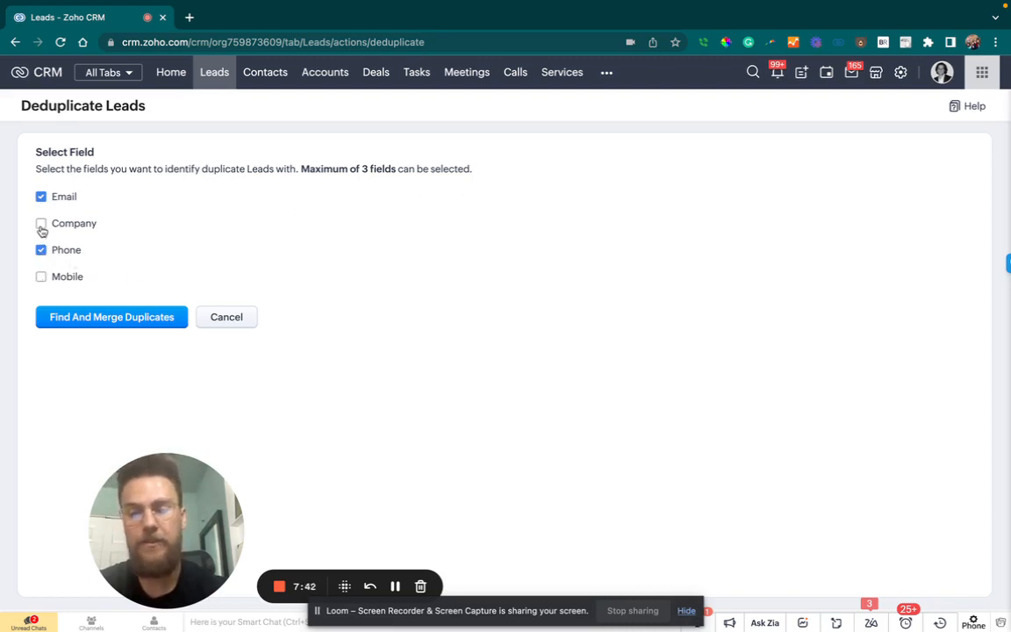
click(41, 277)
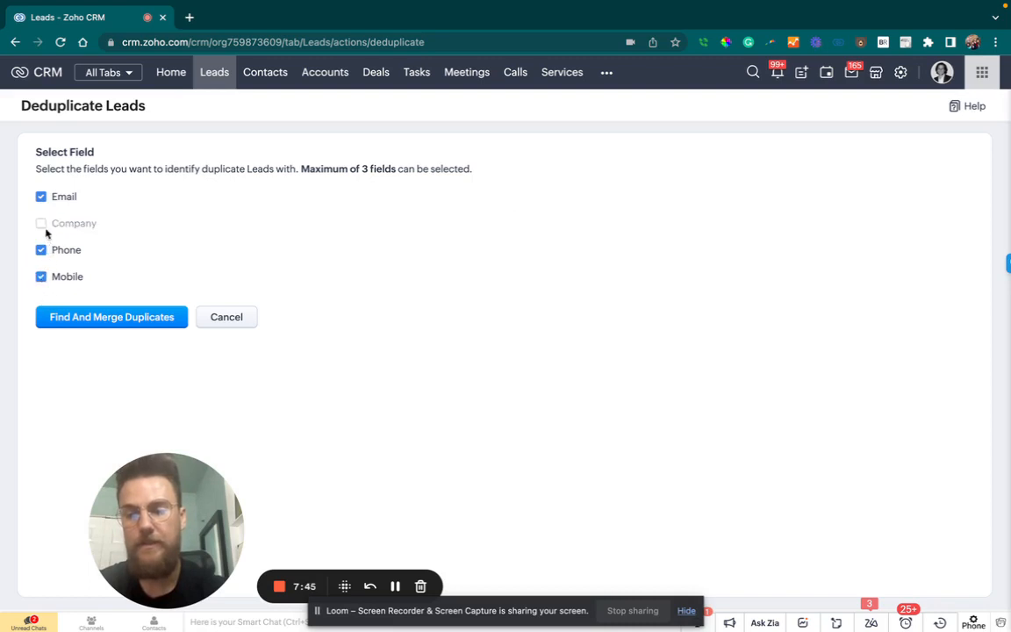
click(40, 277)
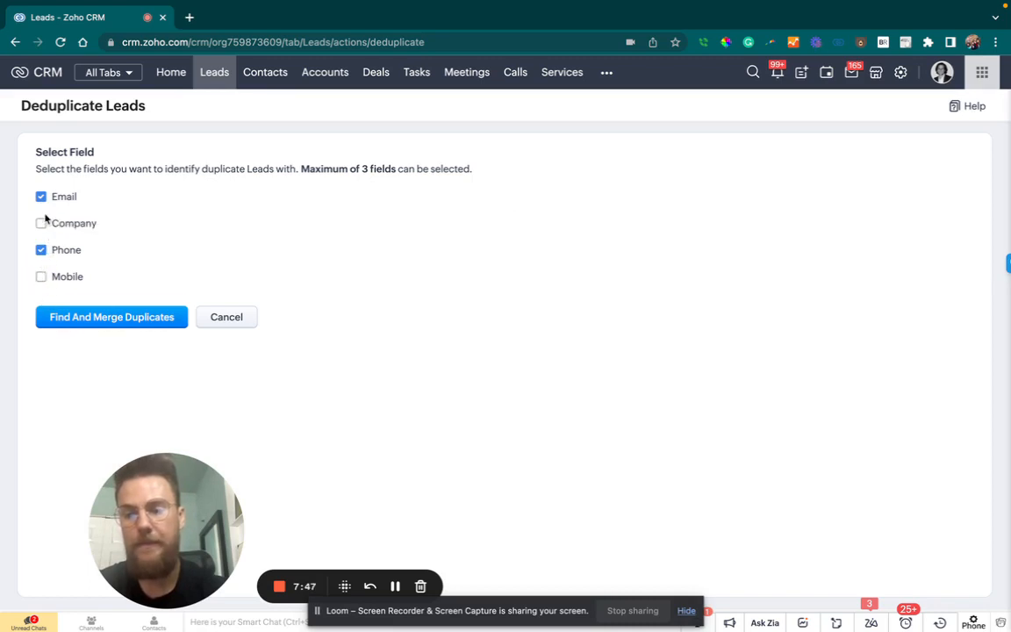
click(42, 225)
- Run the find-and-merge duplicates check on the Leads module and acknowledge the notice
click(129, 318)
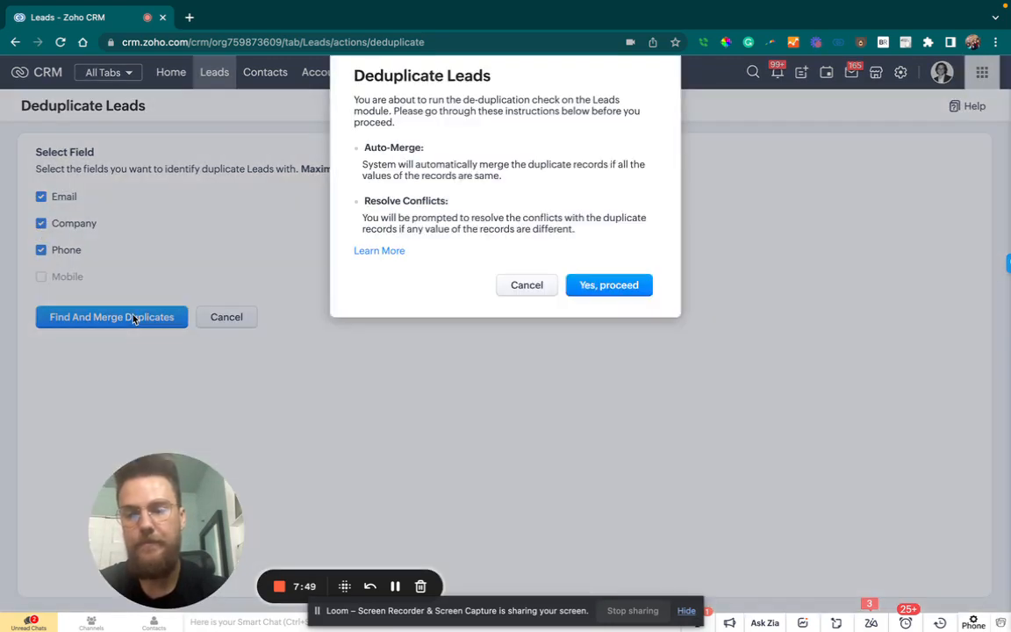
click(620, 290)
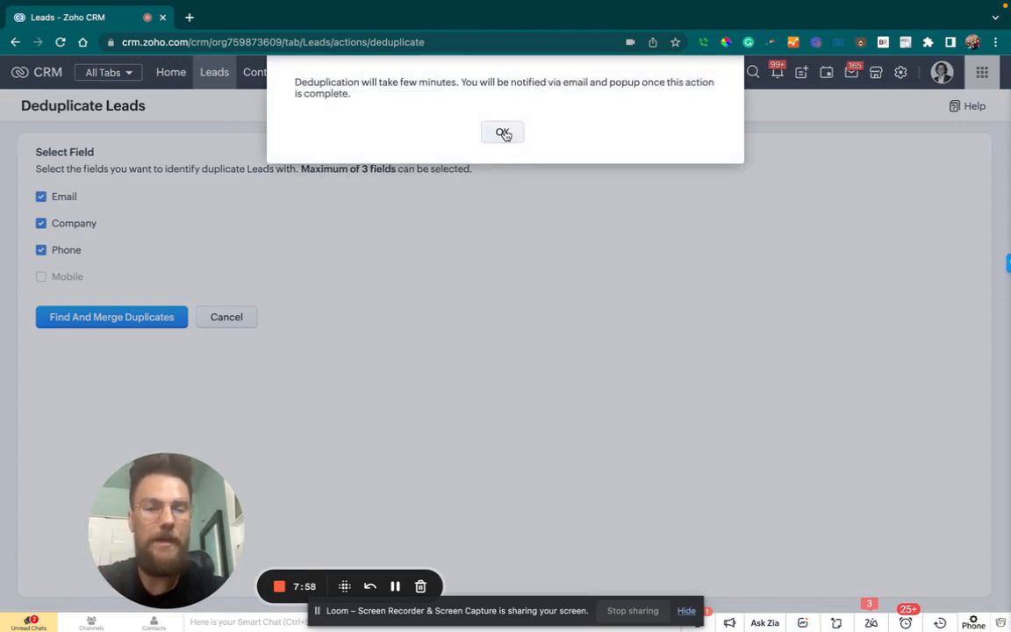
click(504, 131)
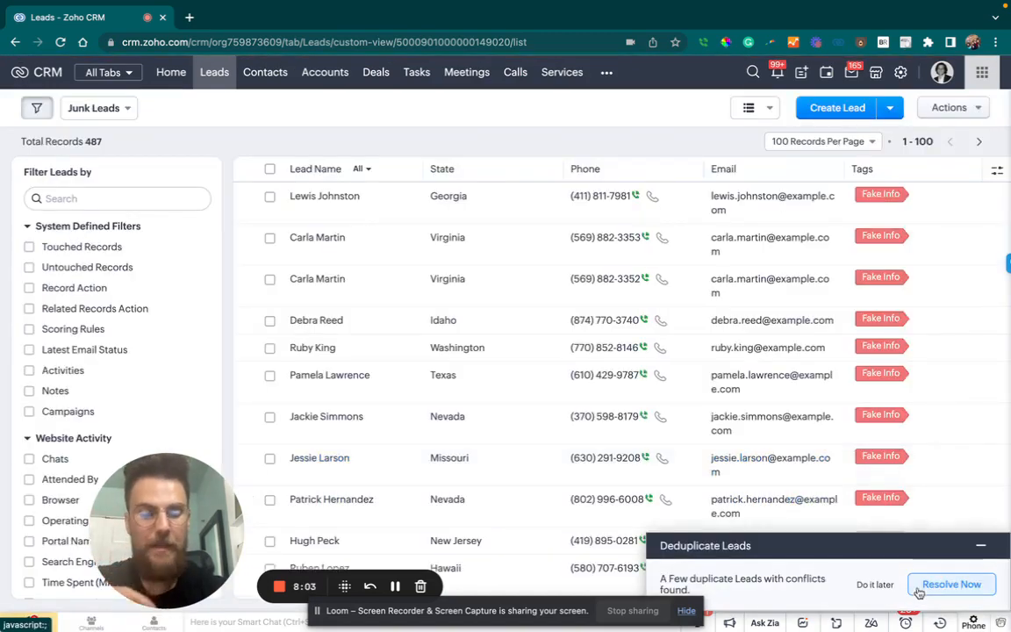
- Open the list of duplicate leads with conflicts, collapse the reminders, and view the first conflict's two records side by side
click(946, 585)
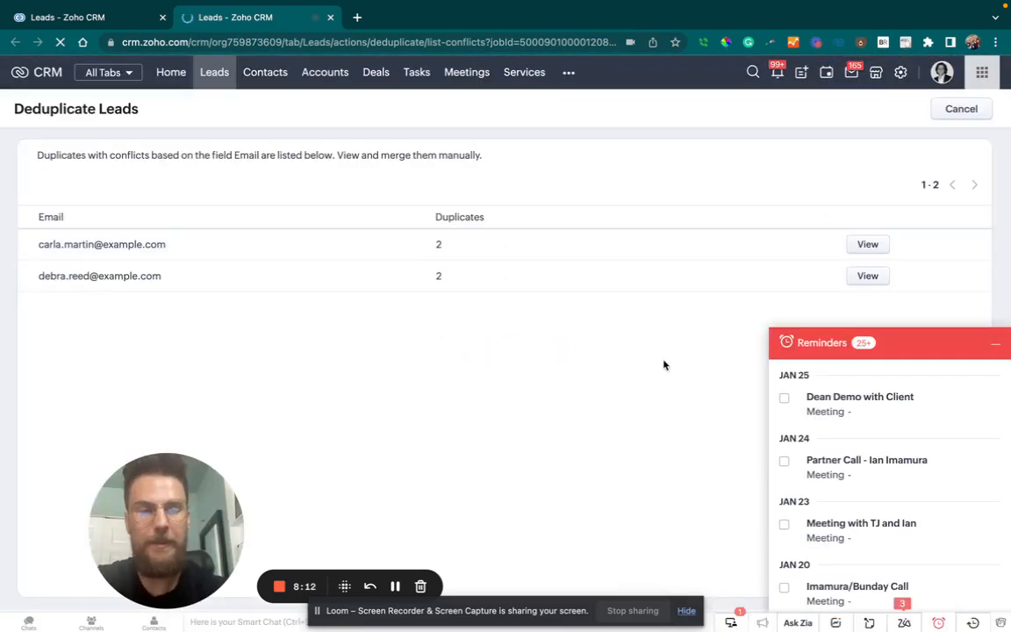
click(996, 345)
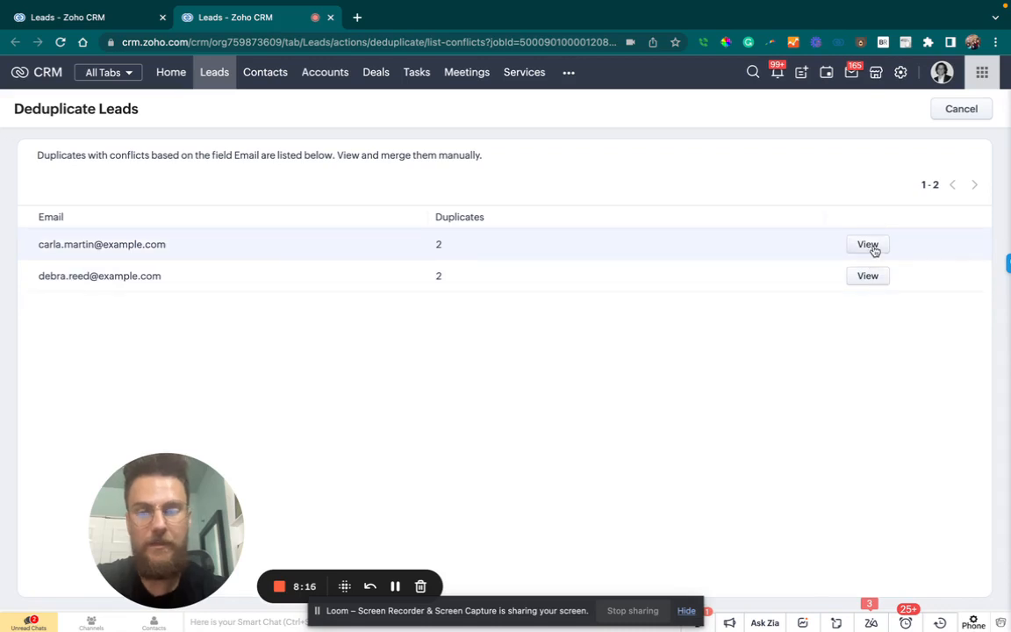
click(867, 245)
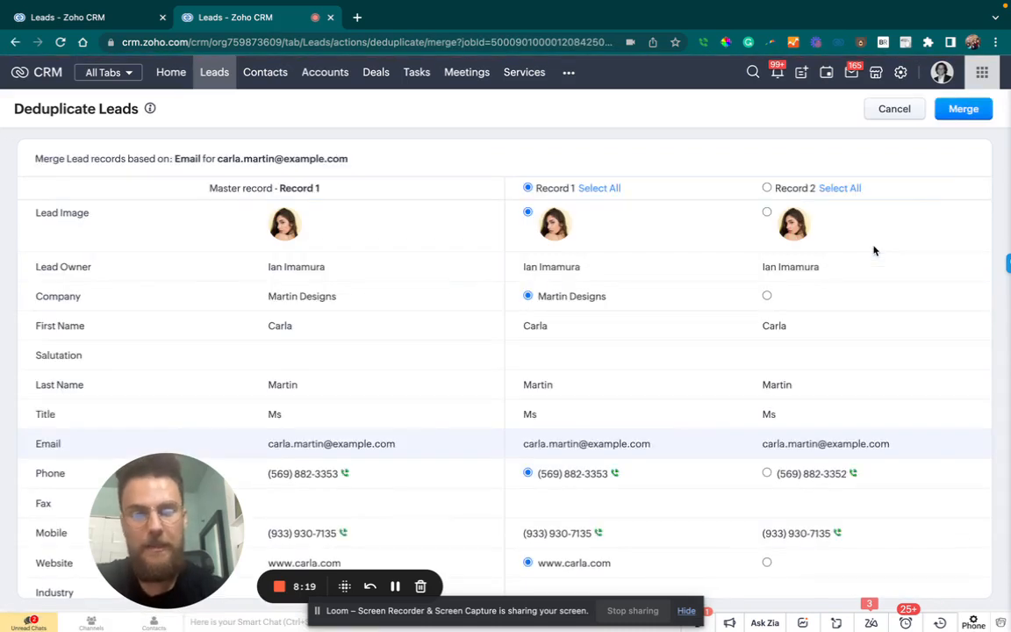
scroll(827, 414, down, 1)
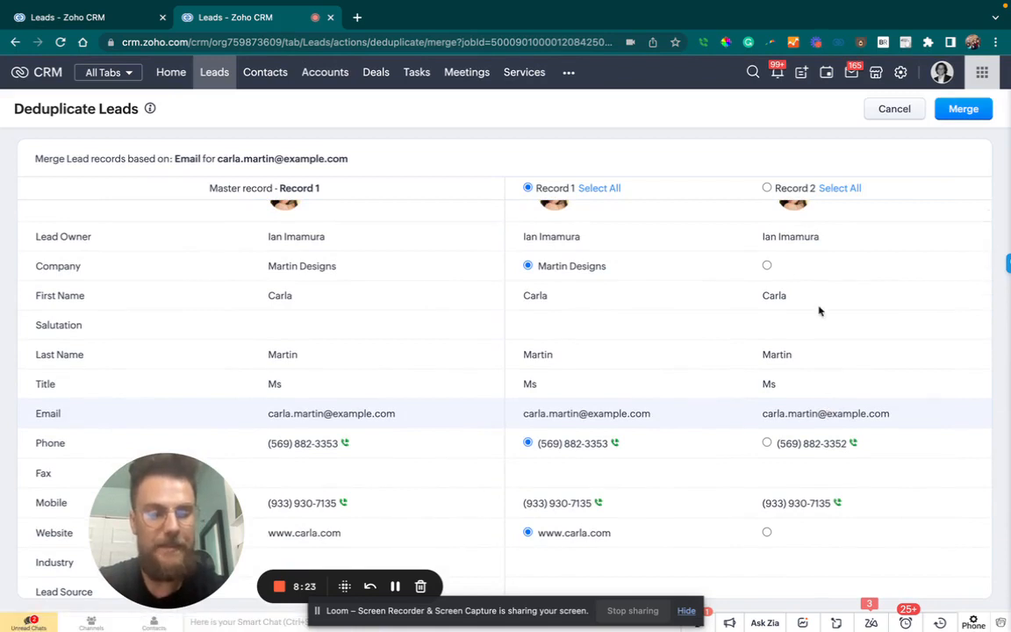
scroll(819, 311, down, 4)
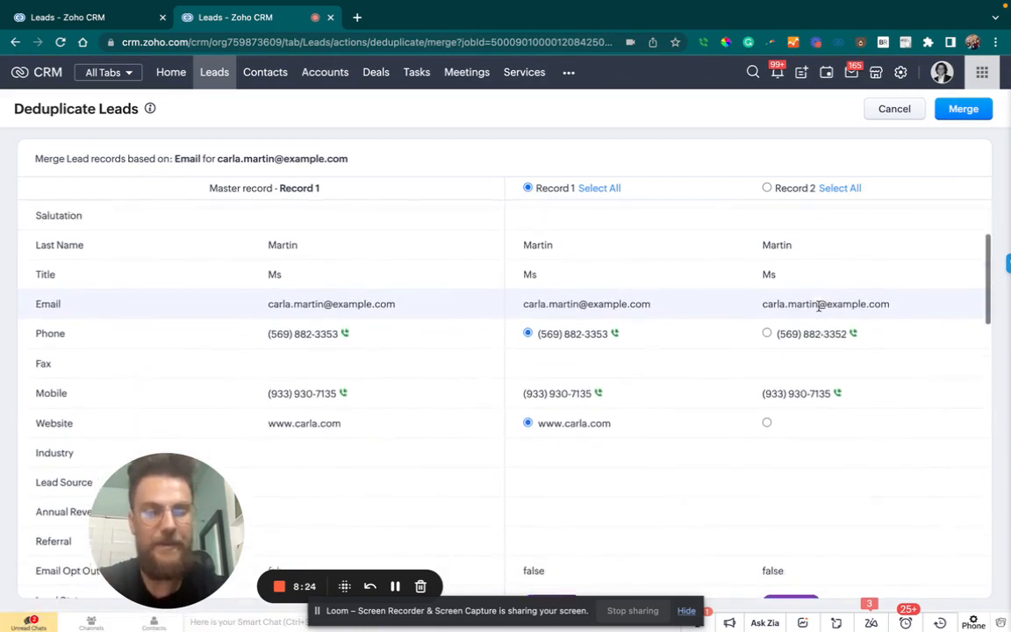
scroll(819, 306, up, 5)
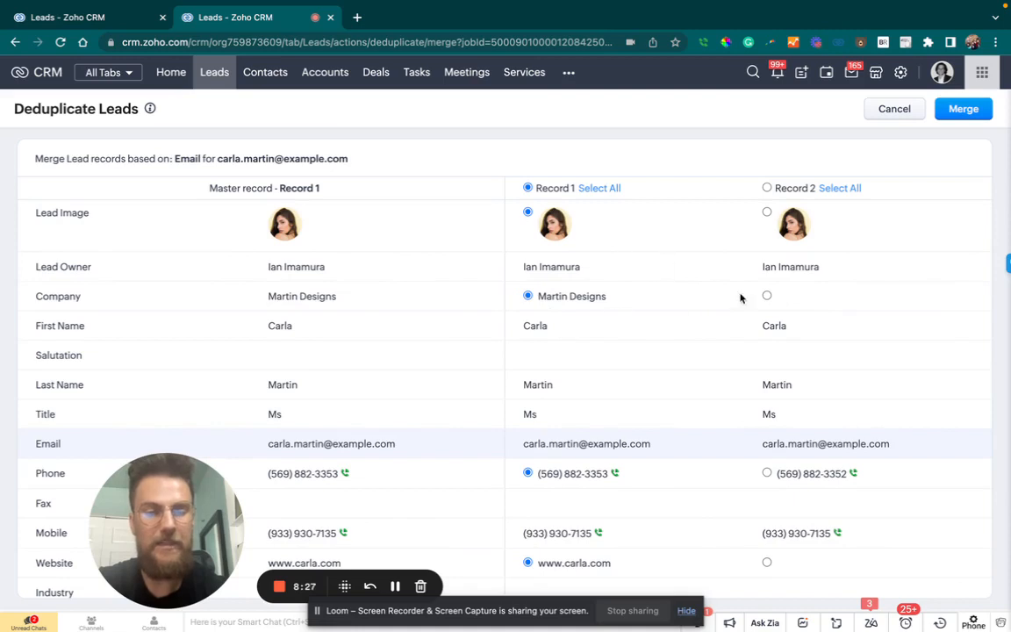
scroll(740, 299, down, 1)
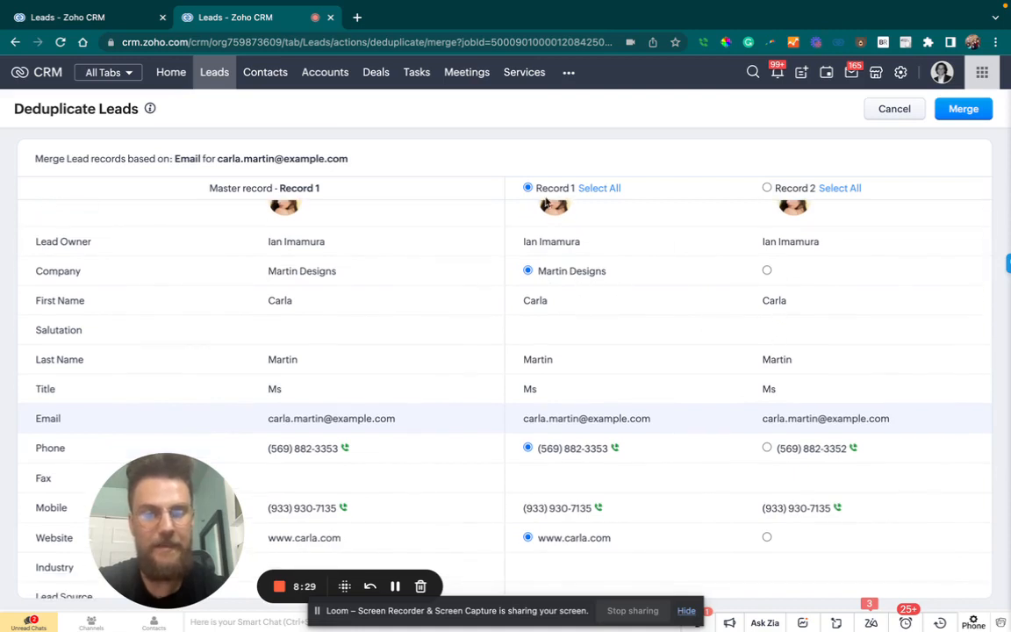
scroll(772, 285, up, 1)
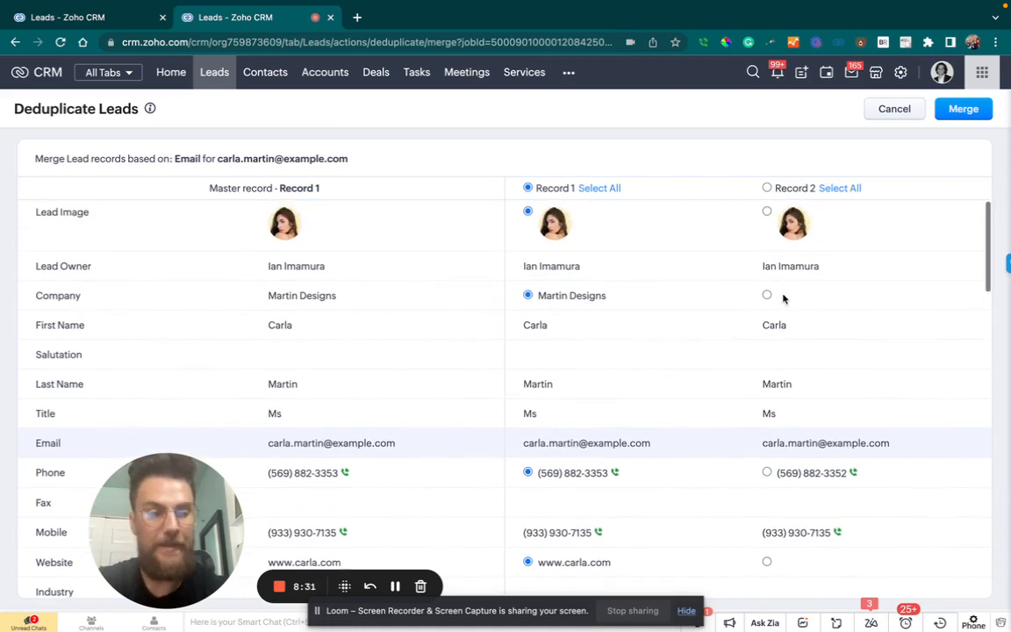
- Try Record 2's blank company, restore Martin Designs from Record 1, and compare the phone numbers of both records
click(767, 296)
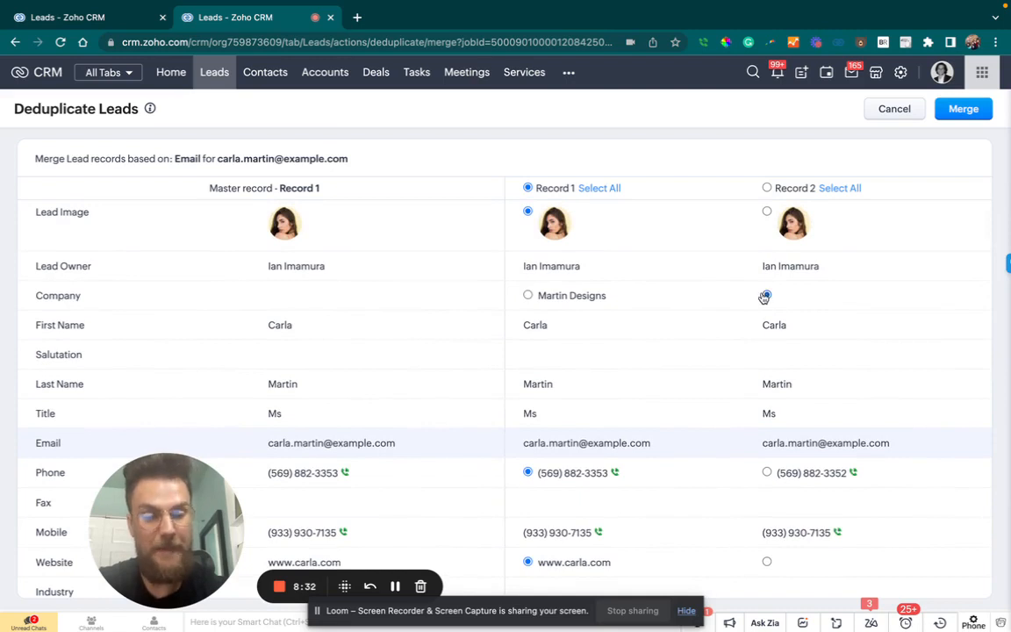
click(528, 296)
scroll(664, 417, down, 2)
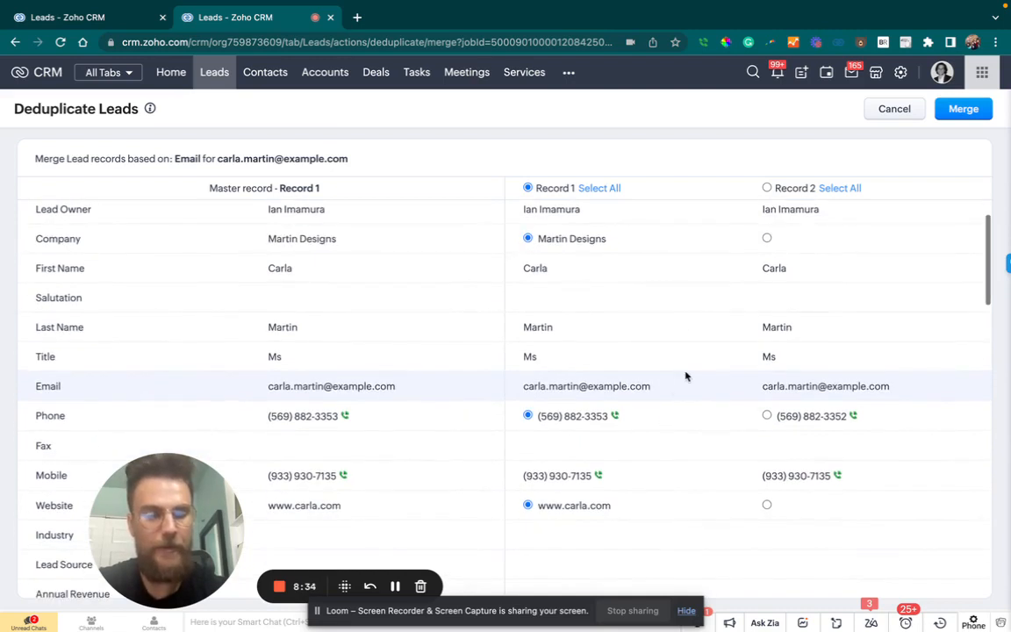
scroll(686, 375, down, 3)
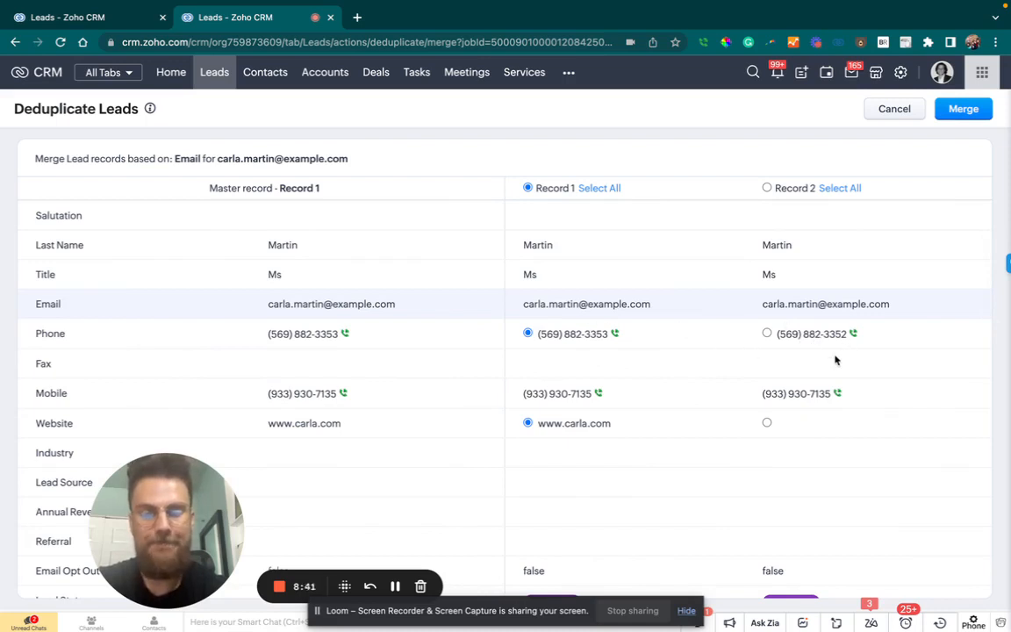
scroll(832, 360, down, 1)
drag(848, 306, 773, 305)
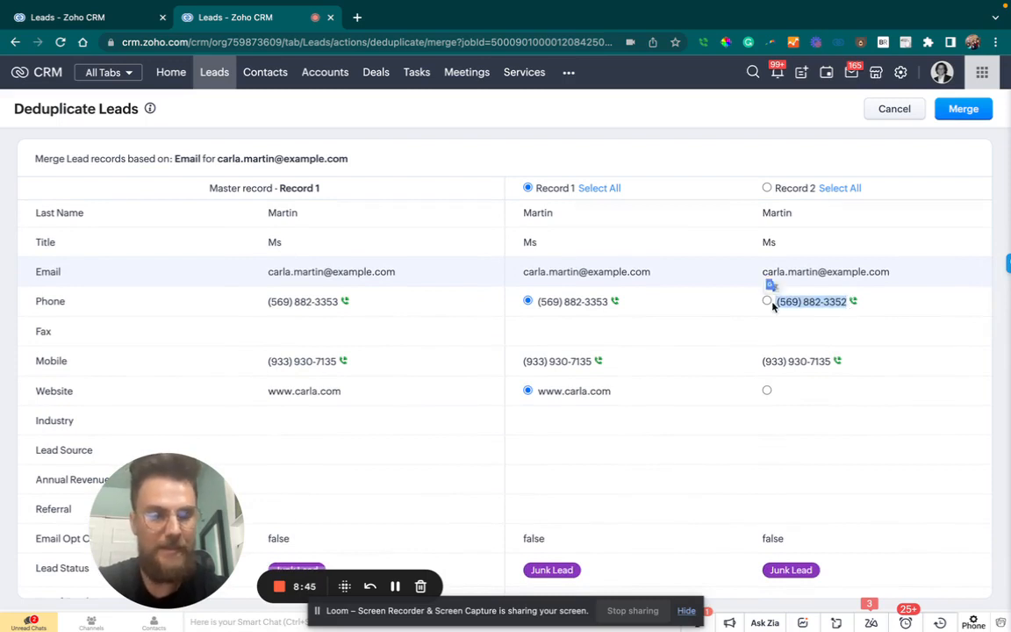
click(575, 340)
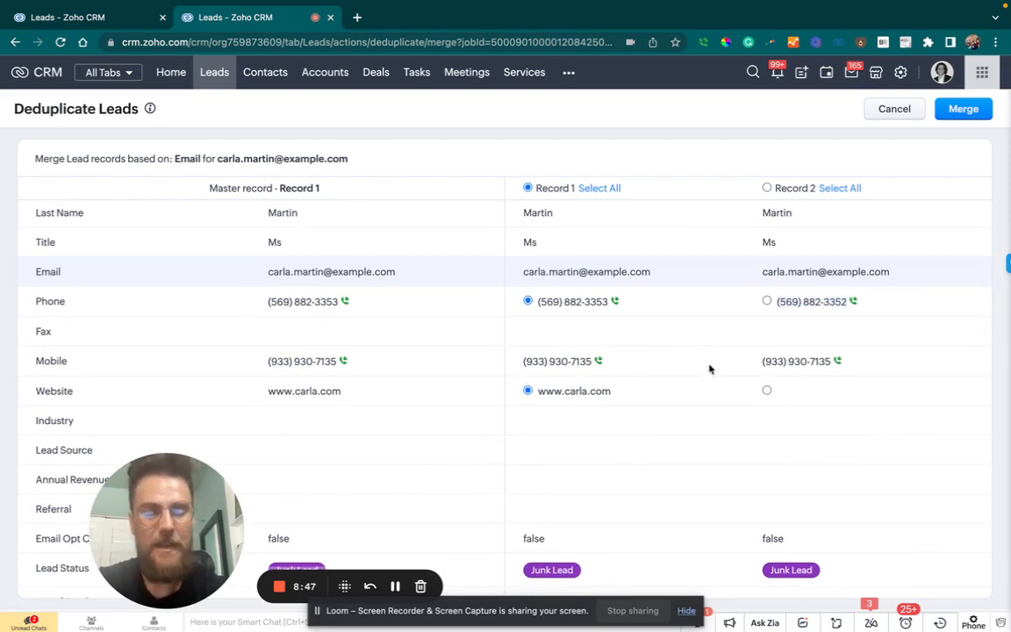
- Check the website and remaining fields, and merge the first pair of duplicates with Record 1 as master
scroll(702, 356, down, 2)
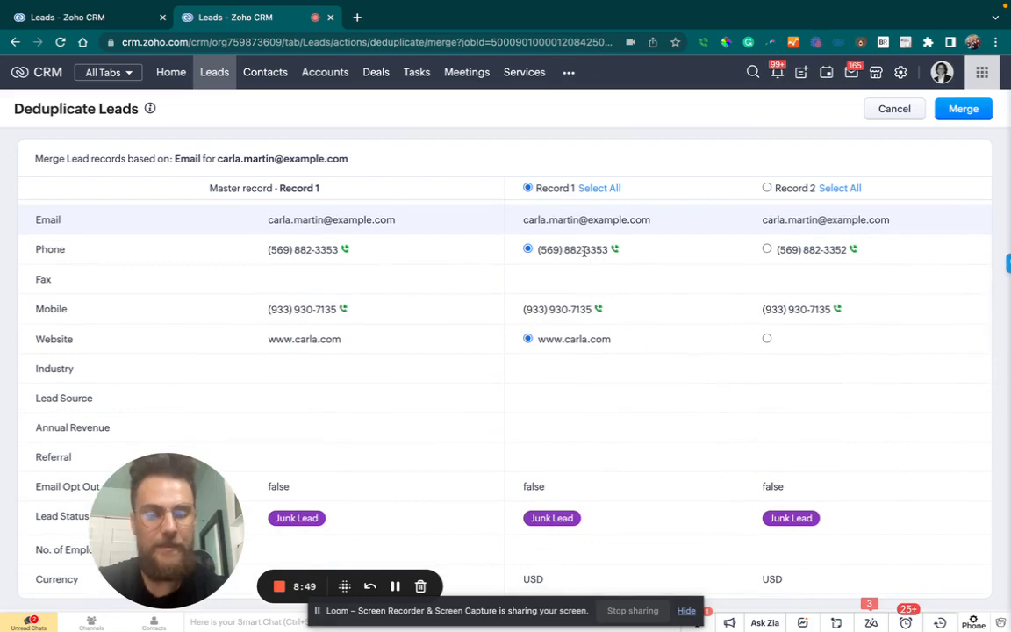
drag(513, 339, 617, 340)
scroll(661, 415, down, 5)
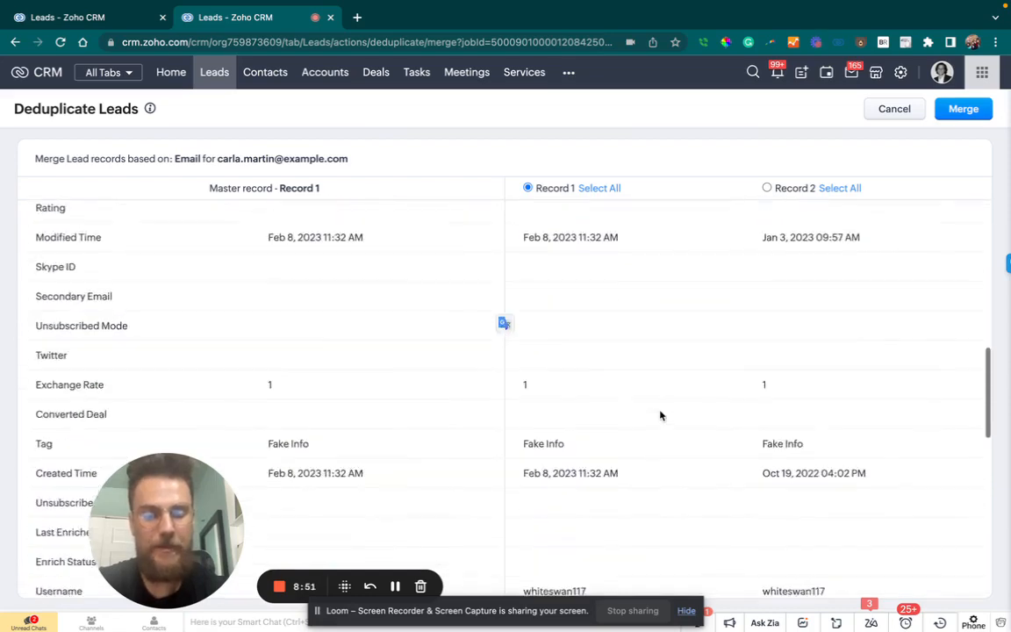
scroll(661, 415, up, 2)
scroll(661, 415, up, 6)
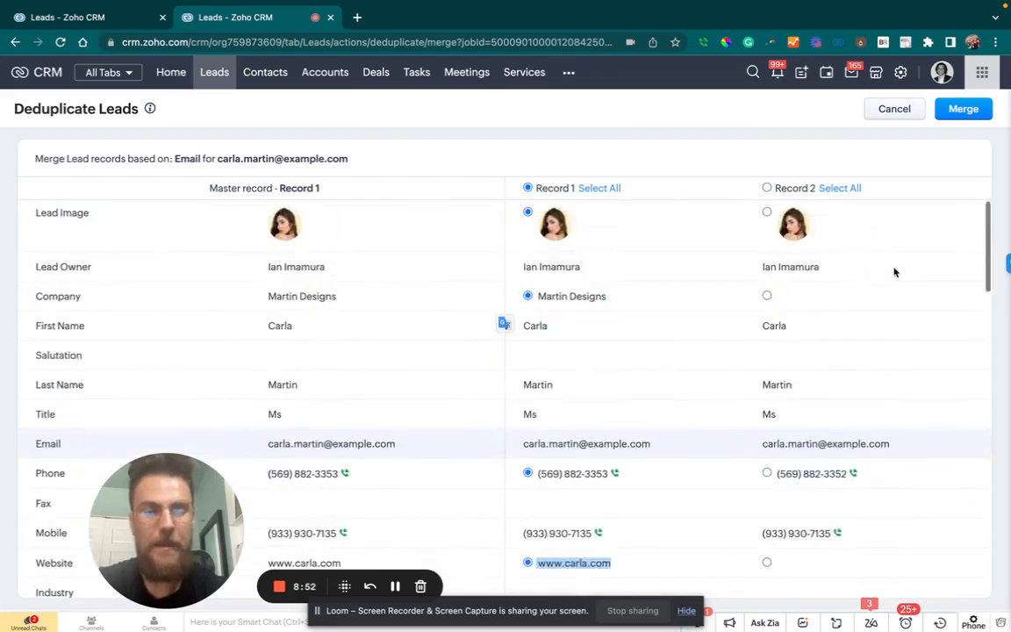
click(966, 109)
click(609, 202)
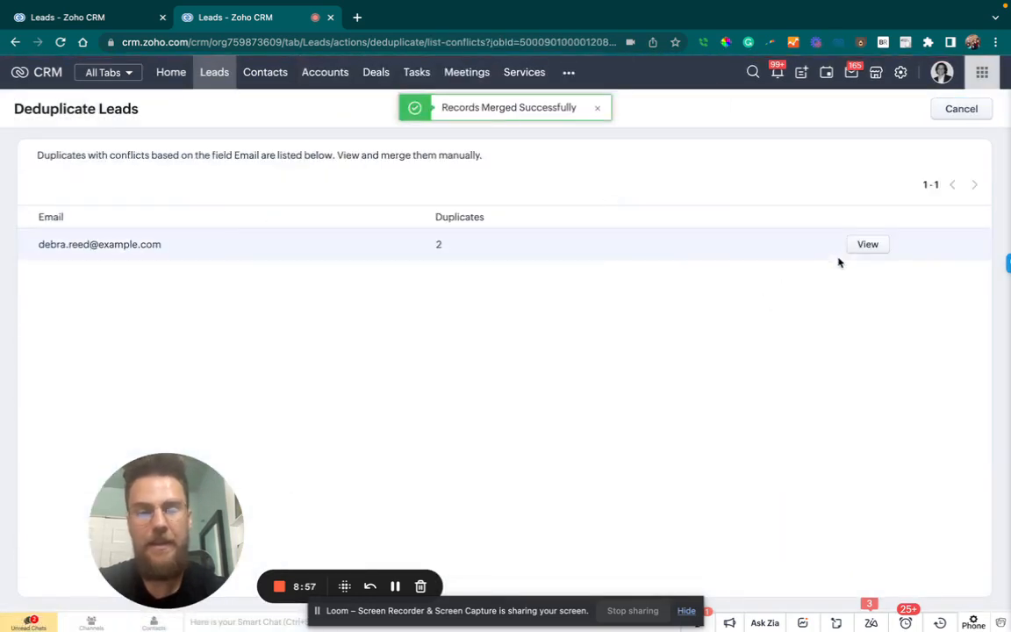
- View the remaining conflict and keep Record 2's phone number for the master record
click(866, 246)
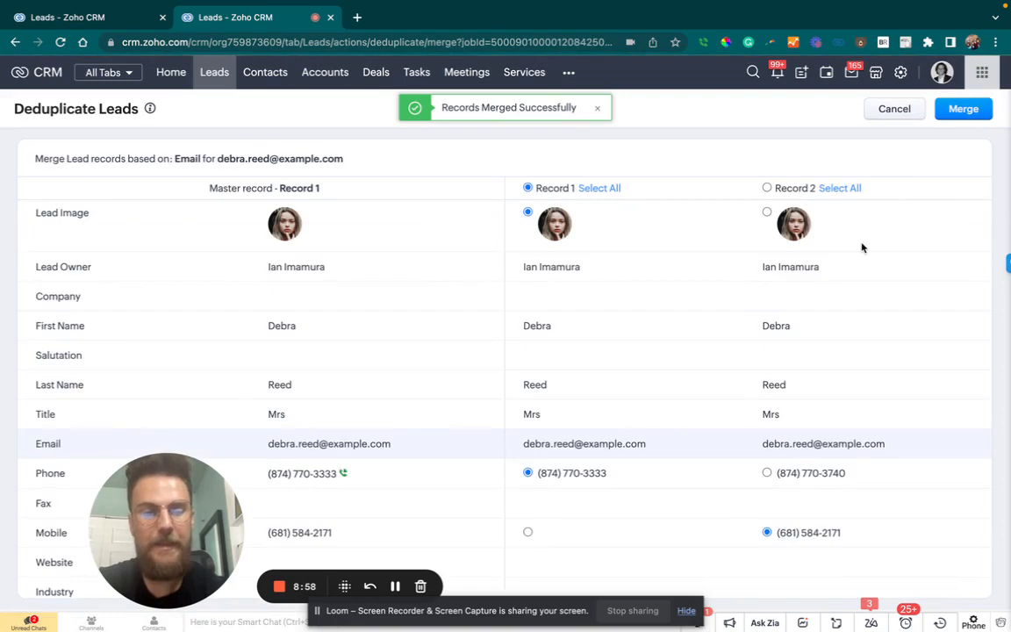
scroll(692, 339, down, 1)
scroll(692, 339, up, 1)
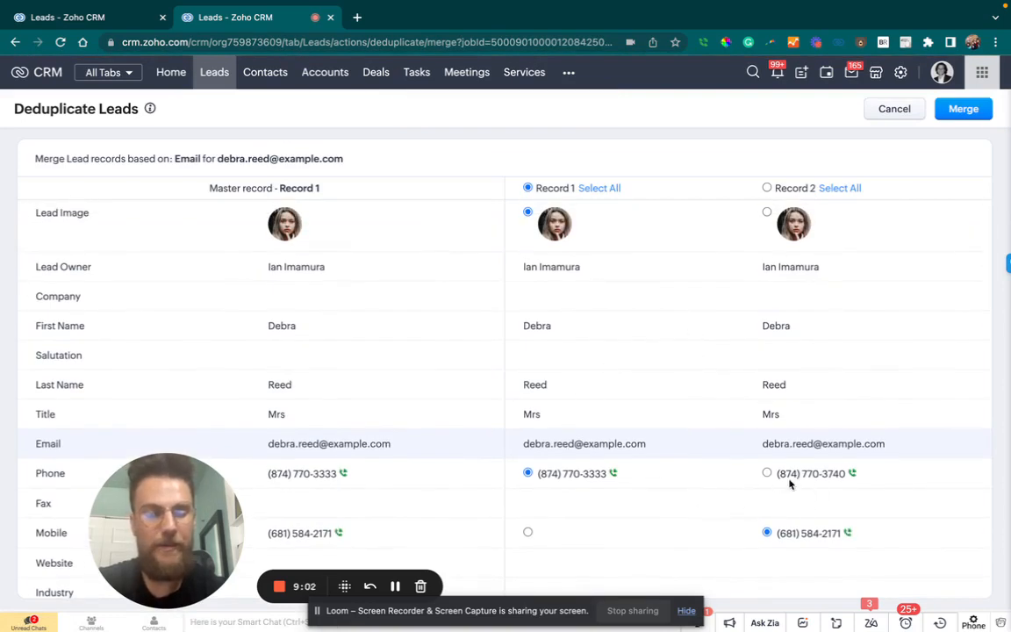
click(767, 474)
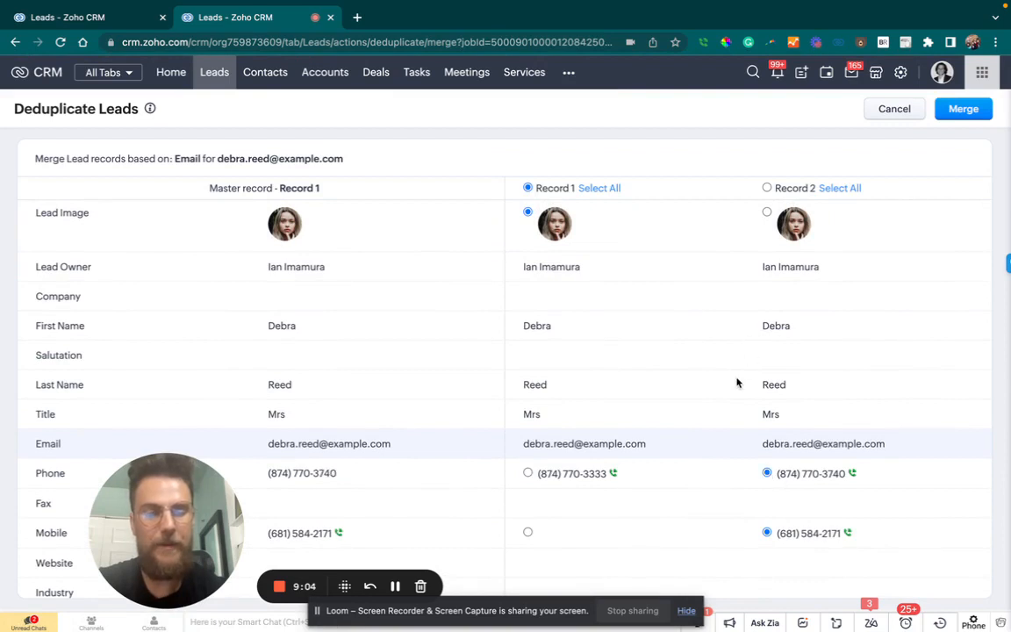
- Keep Record 2's Junk Lead status, review the remaining fields, and merge the second pair of duplicates into Record 1
scroll(728, 346, down, 5)
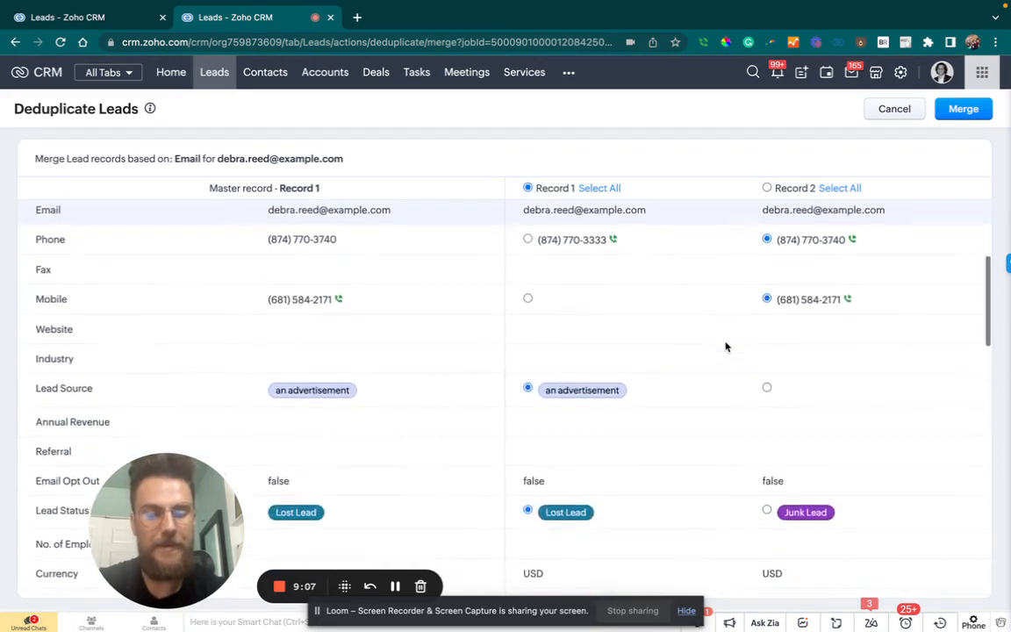
scroll(726, 345, down, 1)
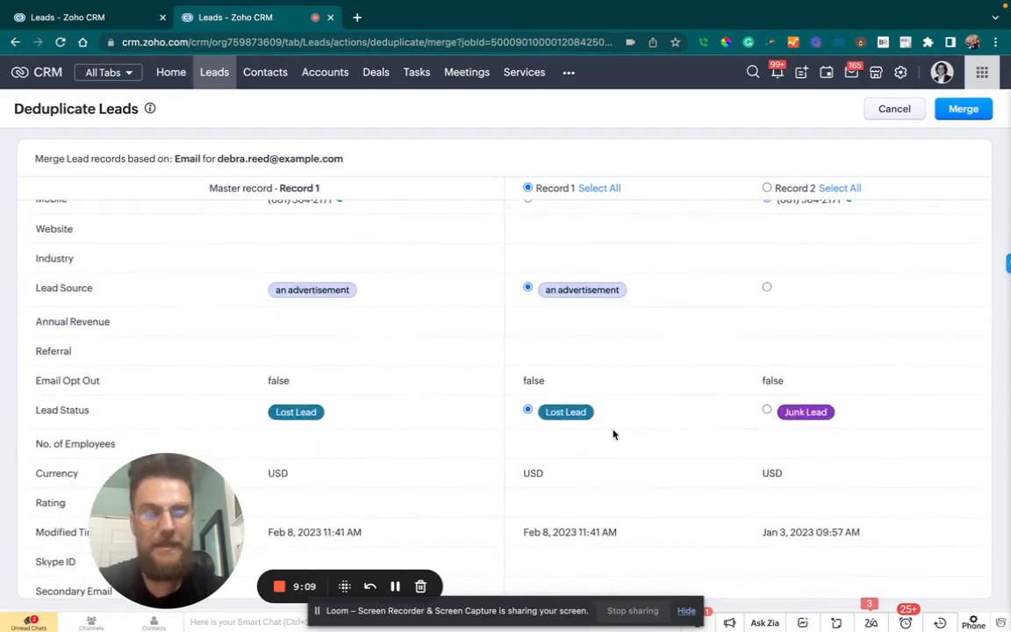
click(767, 411)
scroll(718, 334, down, 4)
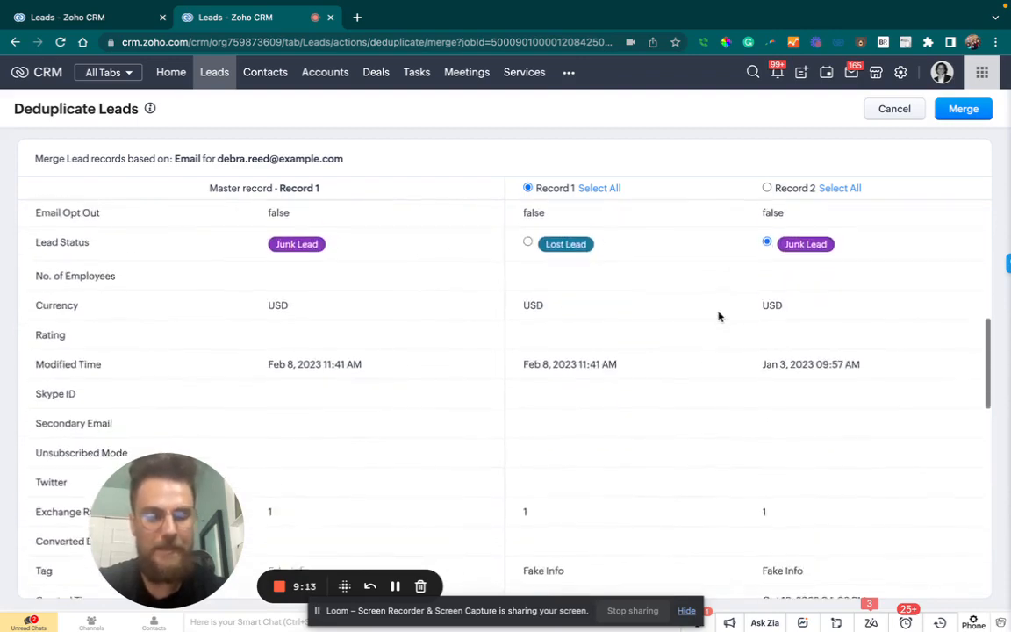
scroll(718, 316, down, 10)
scroll(718, 316, up, 20)
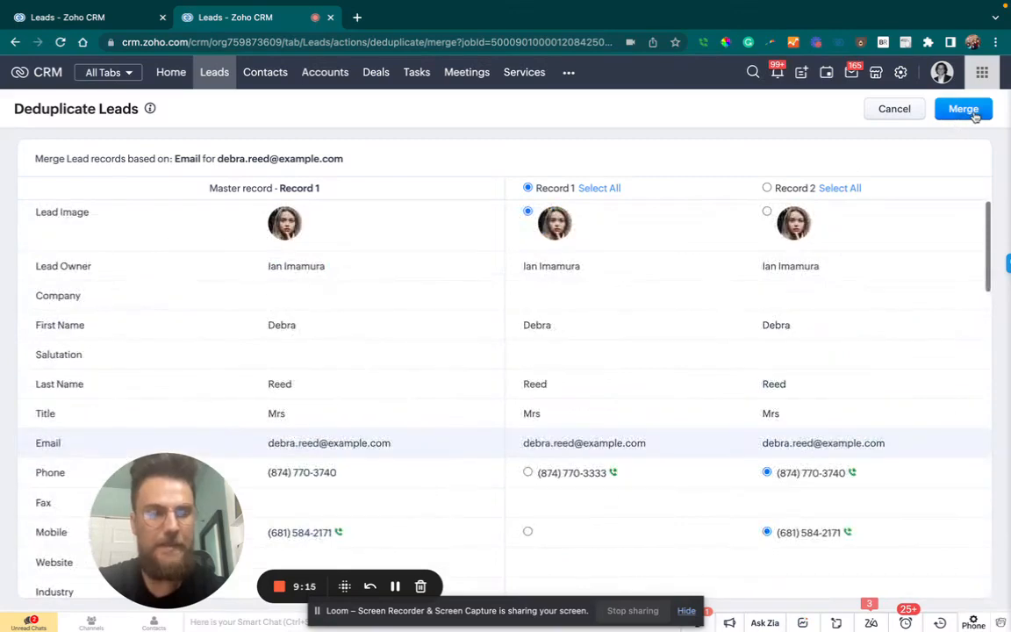
click(975, 112)
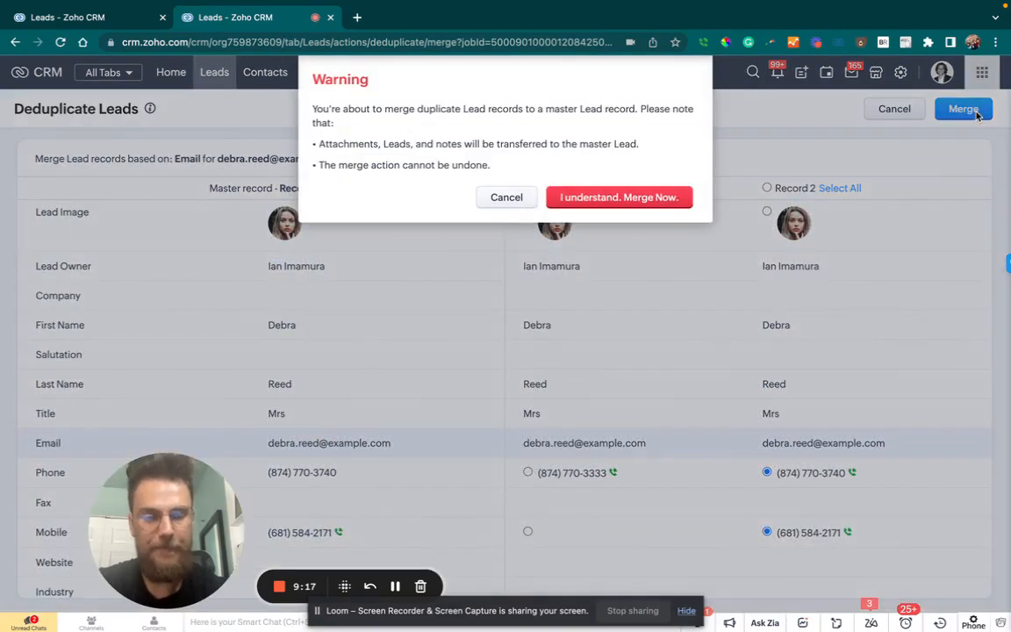
click(653, 205)
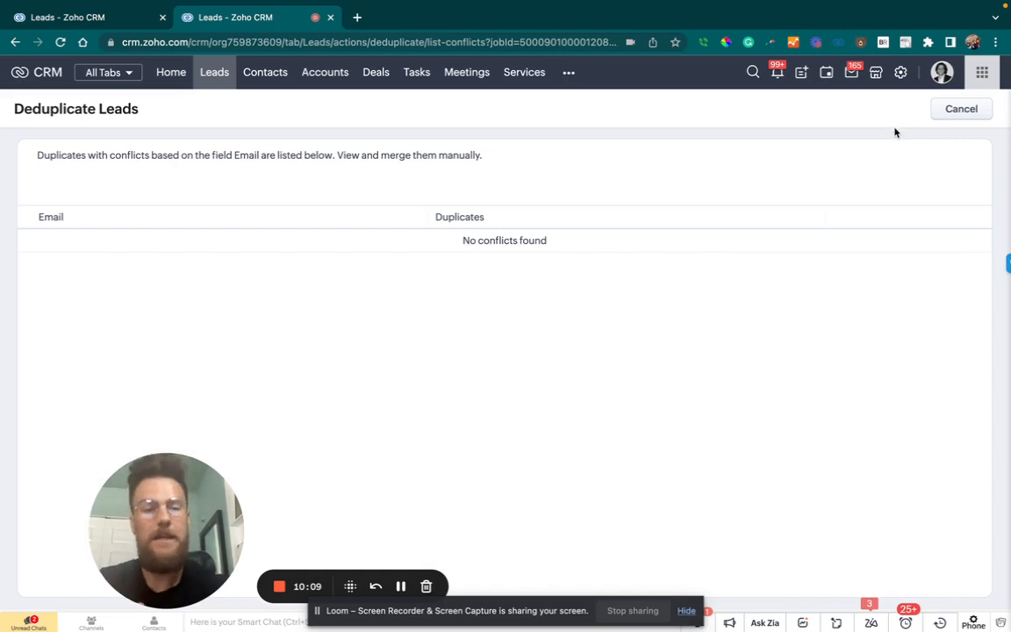
- Open the Standard layout of the Leads module for editing from the Modules and Fields setup
click(904, 77)
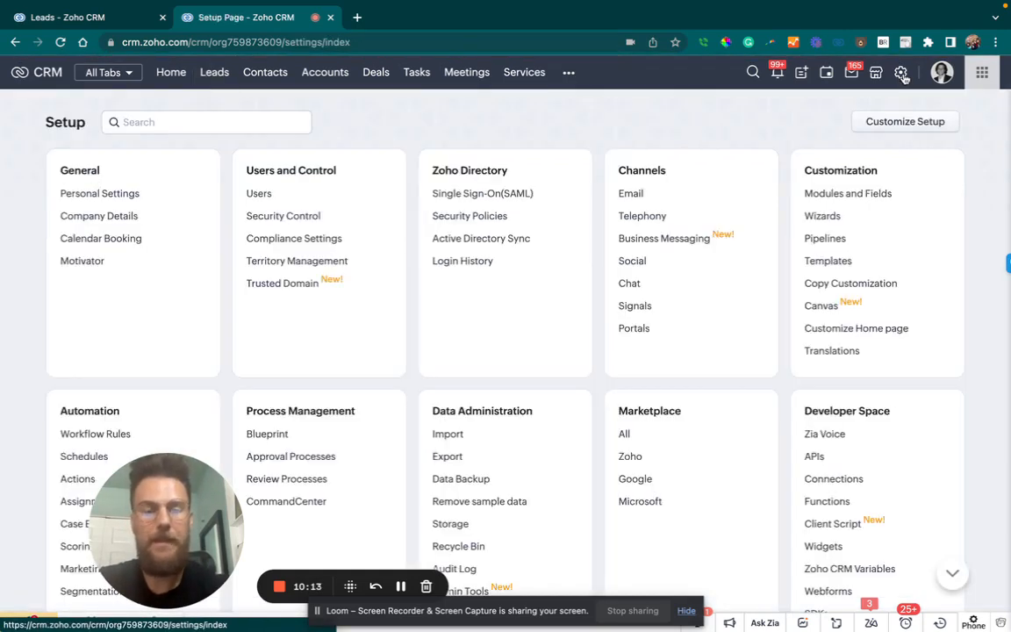
click(876, 195)
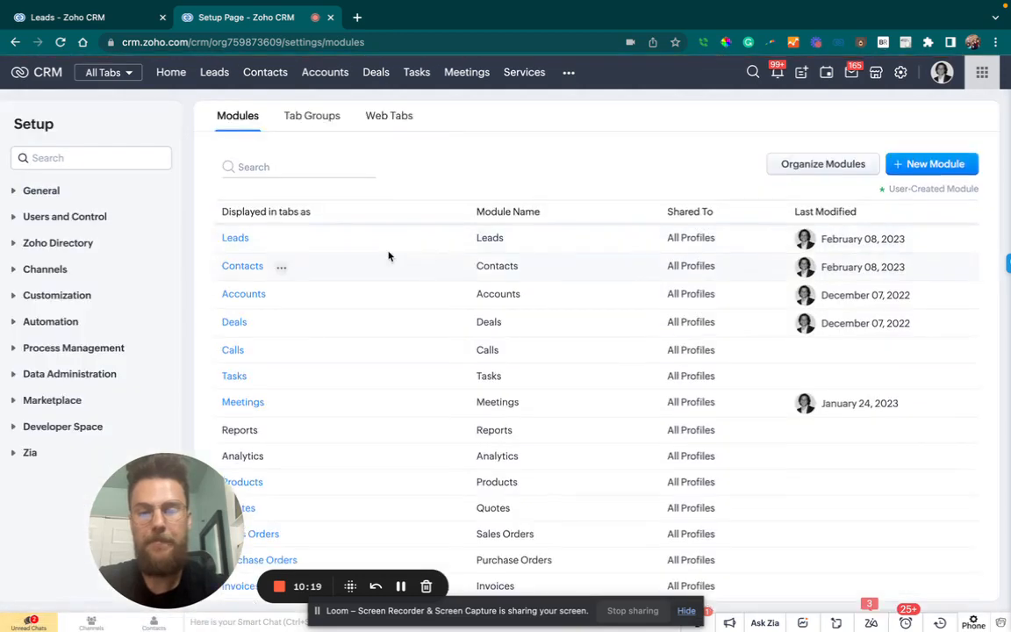
click(266, 239)
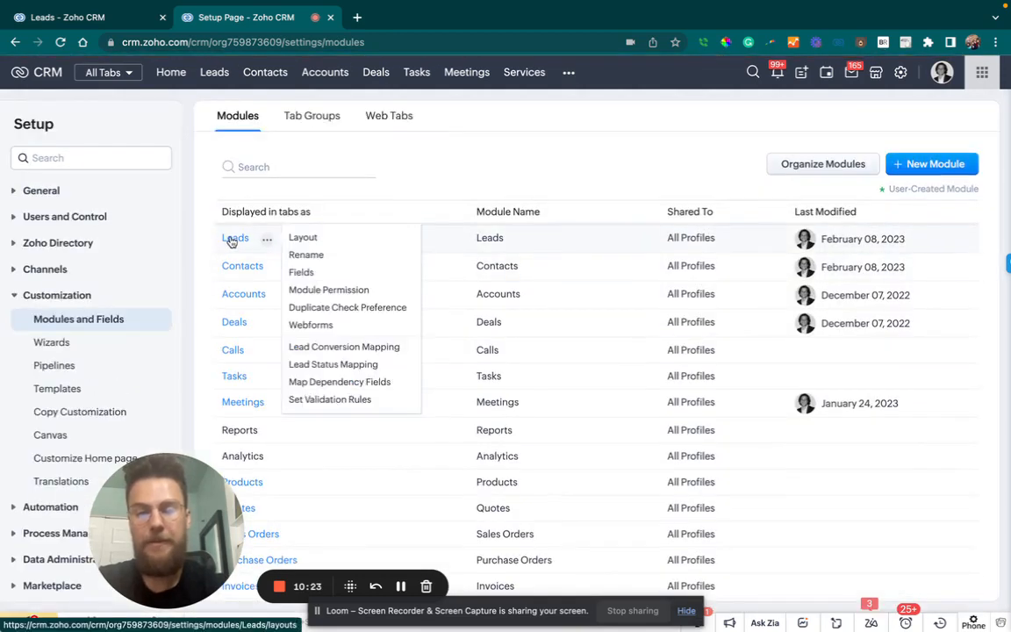
click(231, 243)
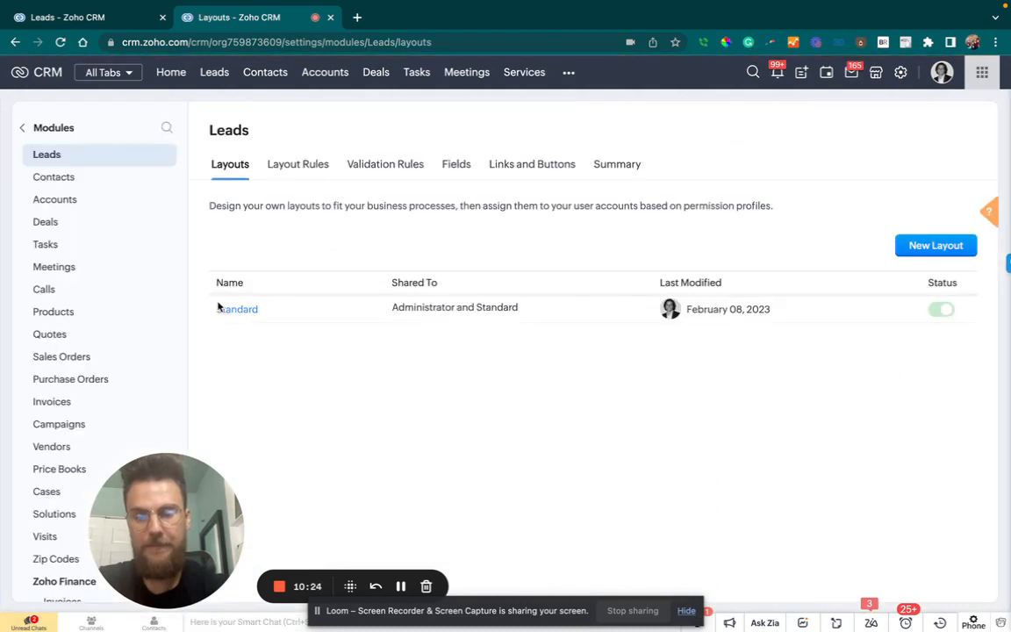
click(237, 310)
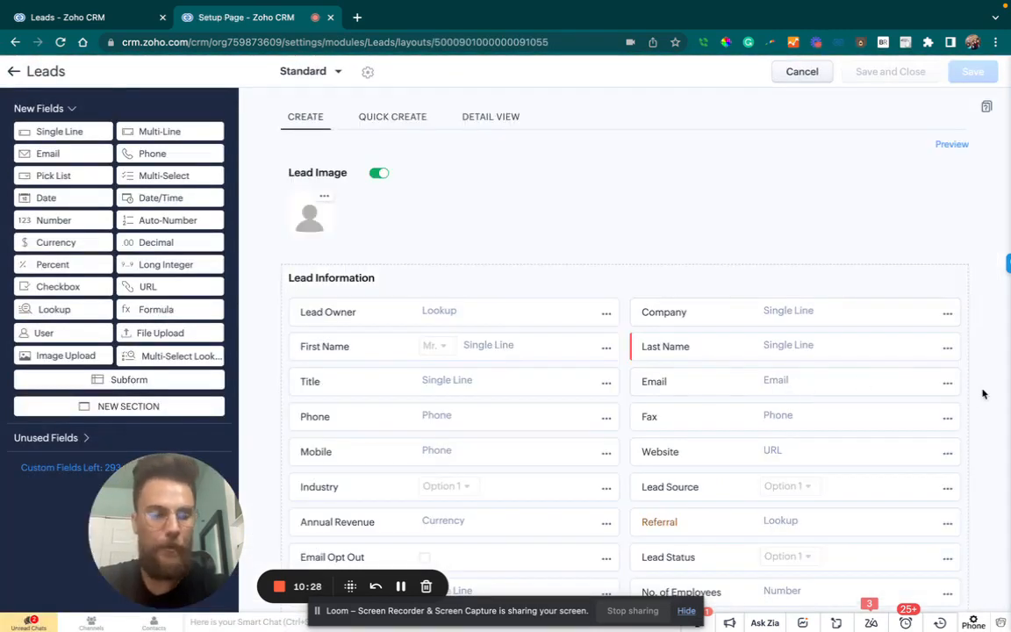
- Set the Email field in the Lead Information section to not allow duplicate values
scroll(983, 393, down, 1)
scroll(983, 393, down, 1)
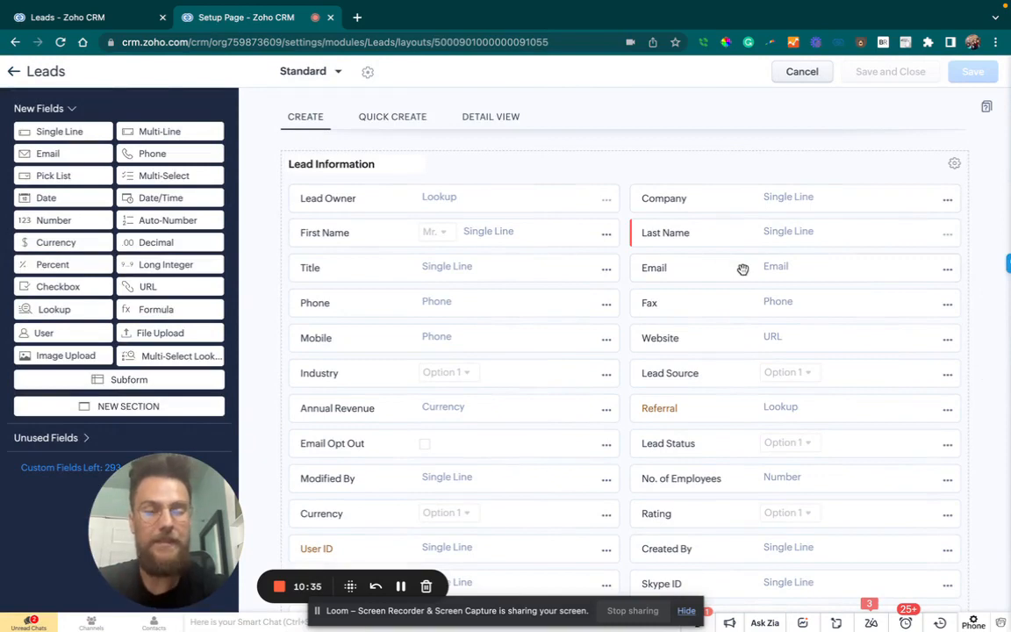
click(947, 269)
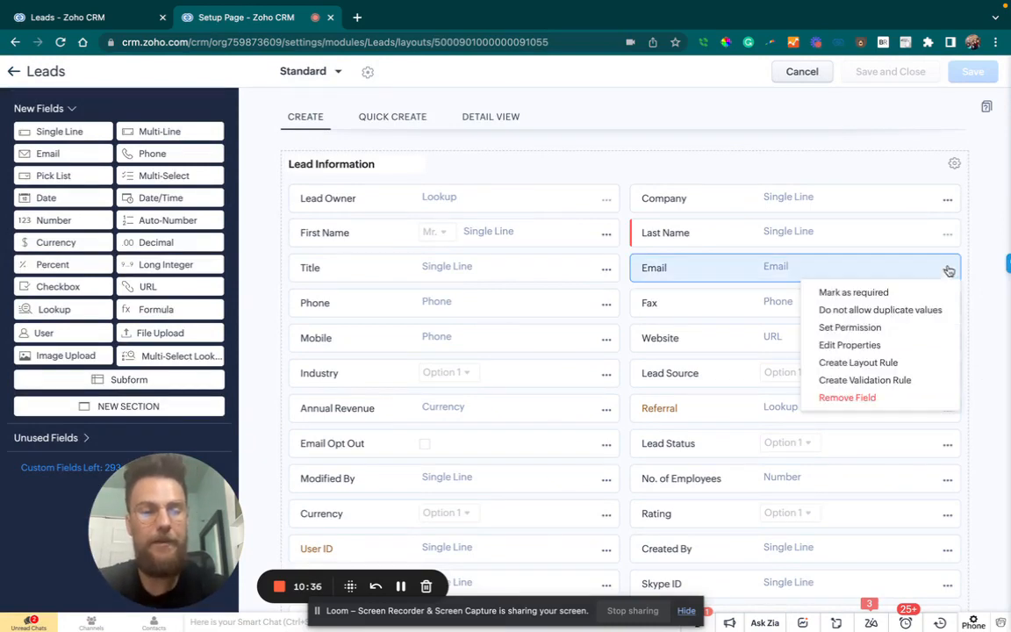
click(903, 313)
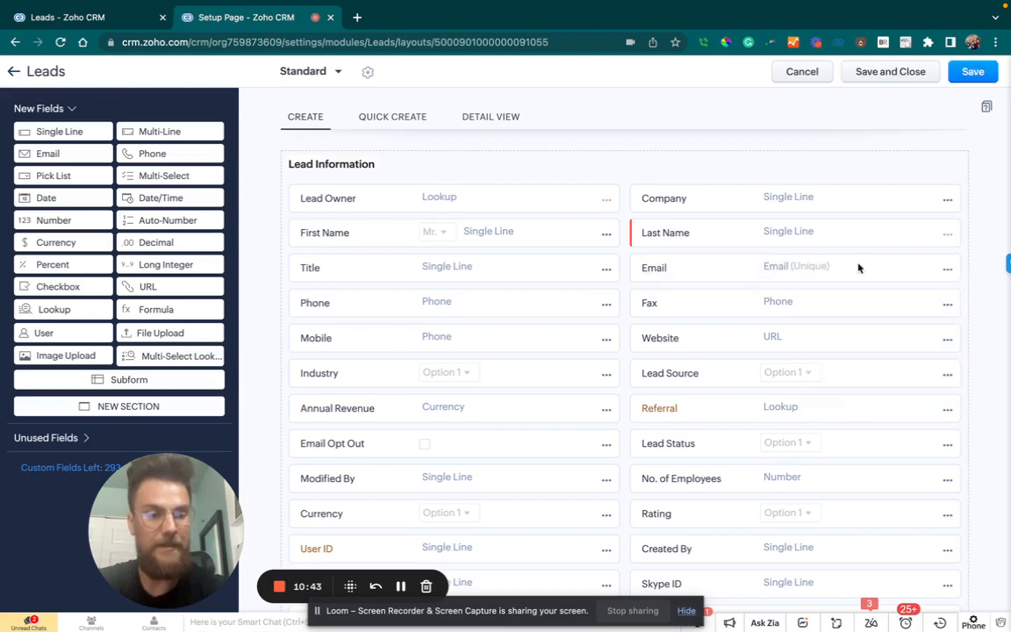
- Set the Phone field in Lead Information to not allow duplicate values, save the Standard layout, and close it
click(606, 269)
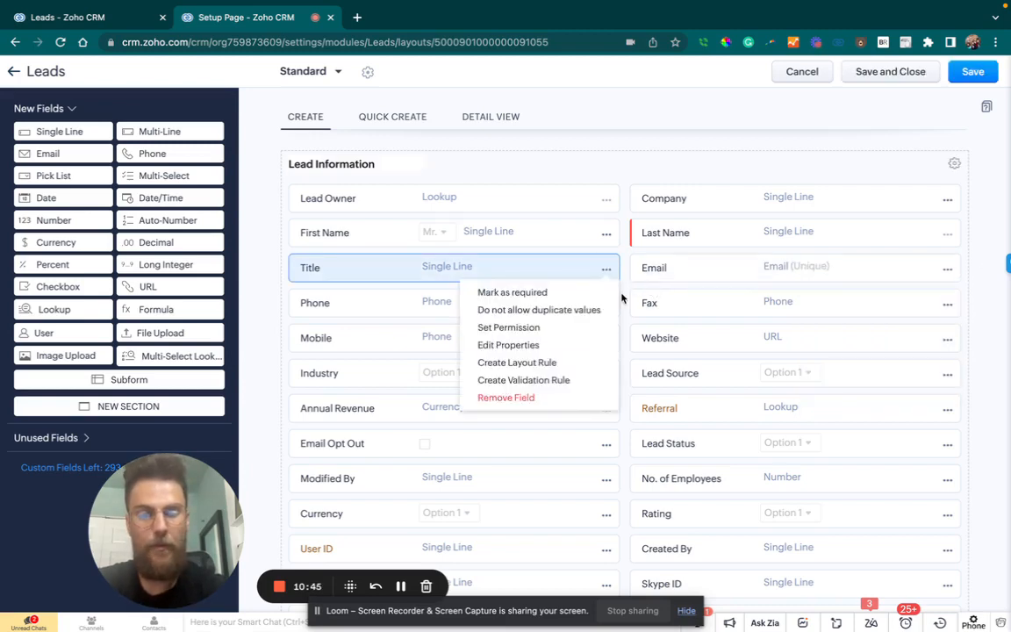
click(606, 304)
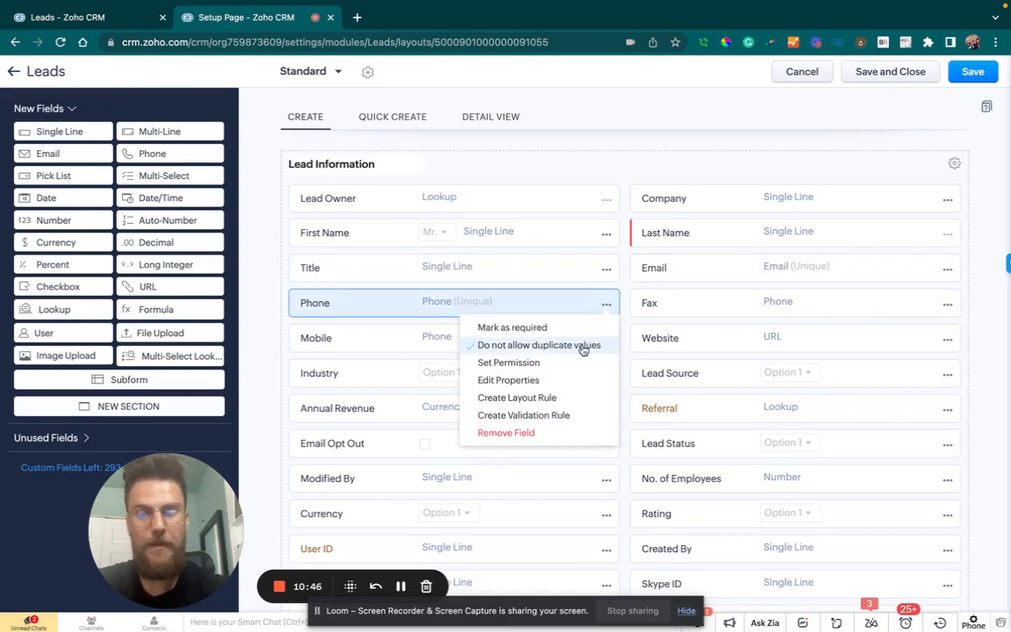
click(676, 152)
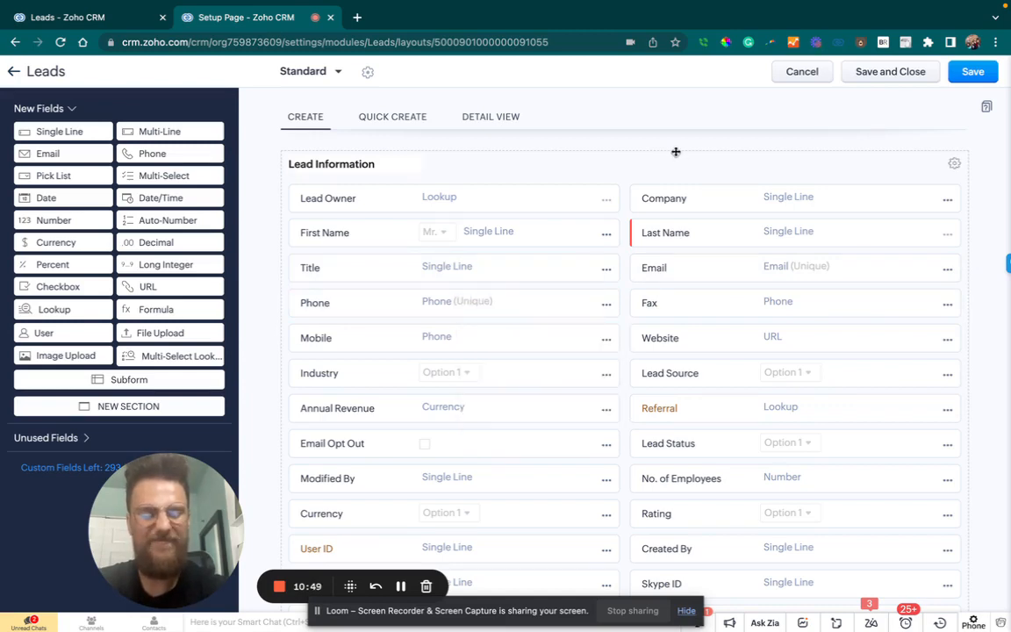
click(971, 75)
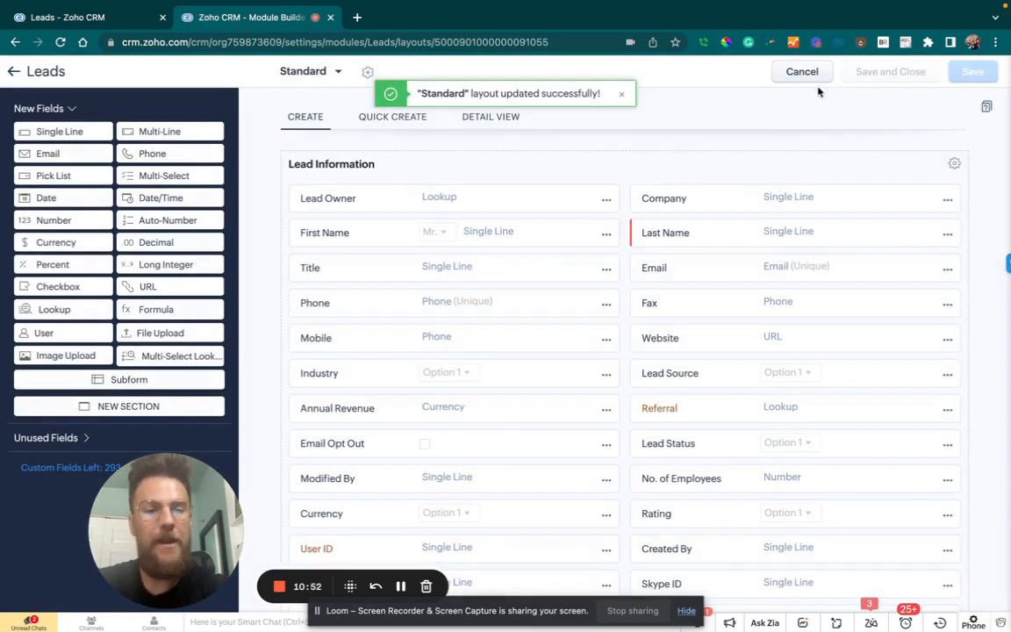
click(807, 77)
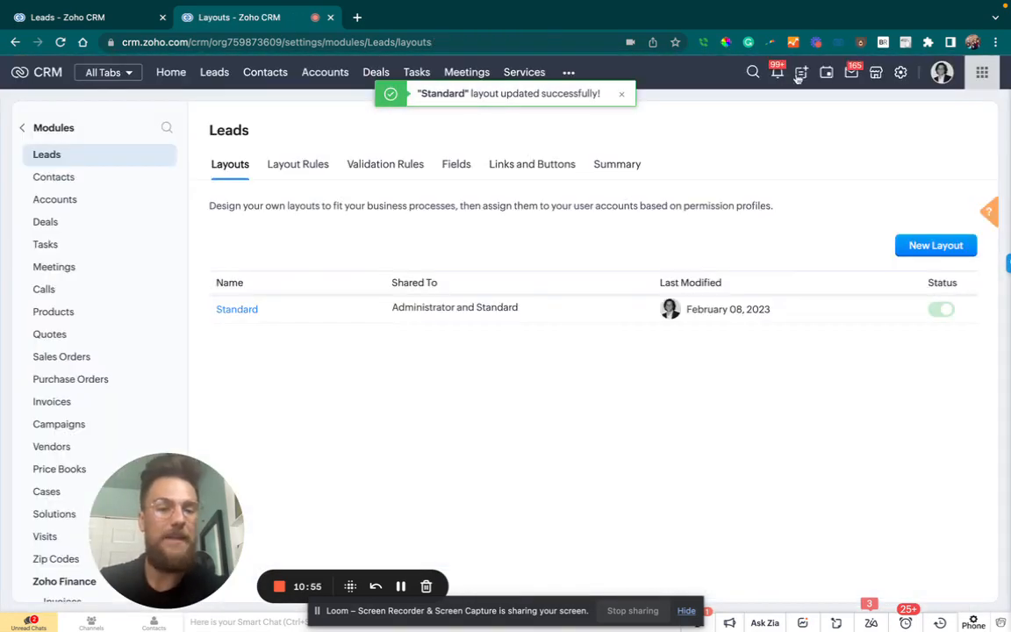
- Open the Leads list and copy the email address of the first lead in the Junk Leads view
click(800, 73)
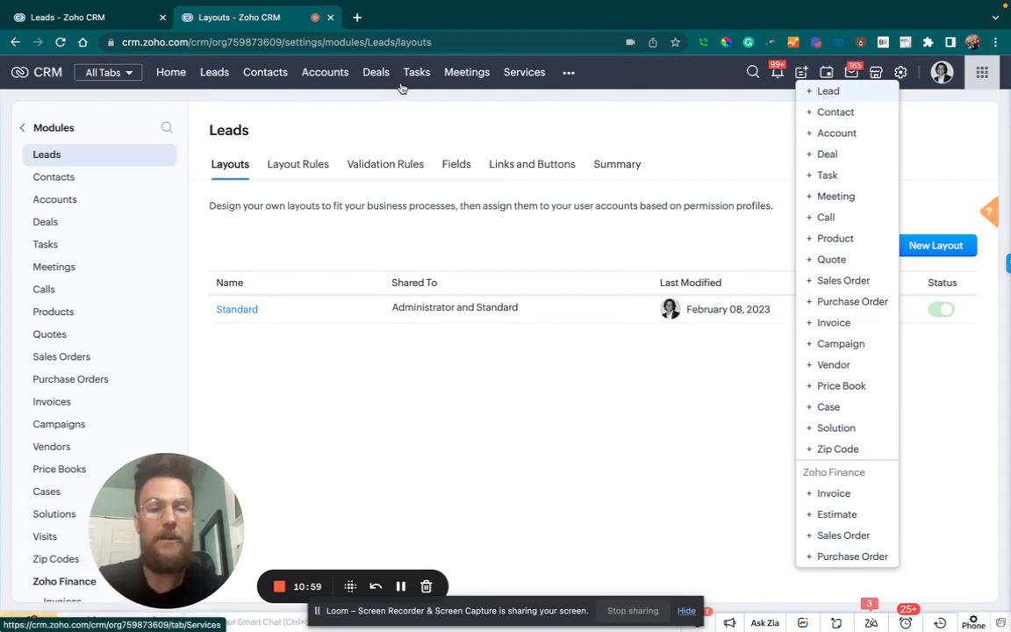
click(224, 75)
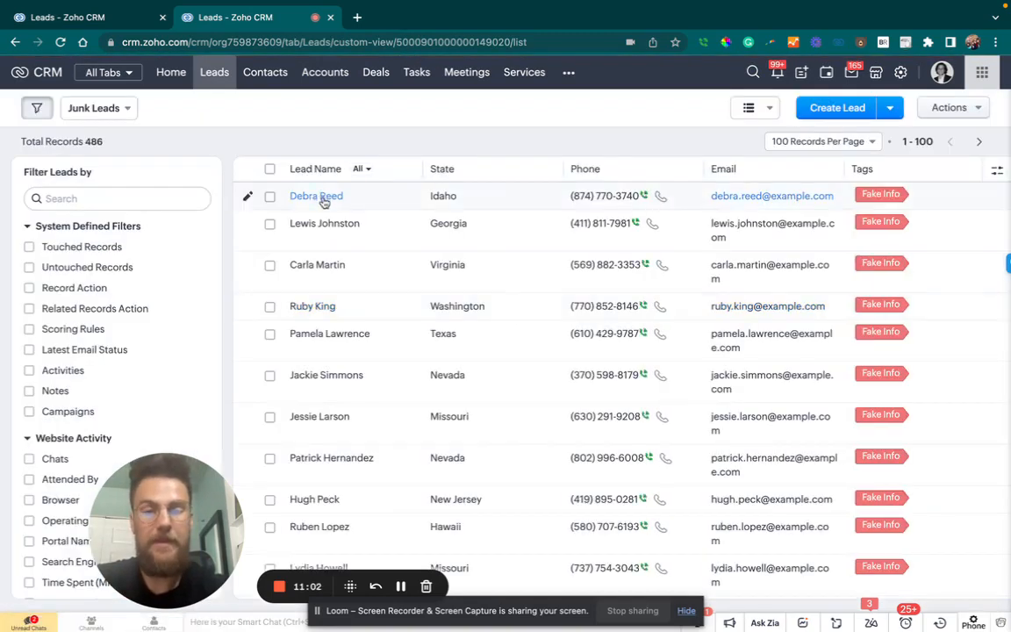
drag(707, 198, 841, 200)
key(ctrl+c)
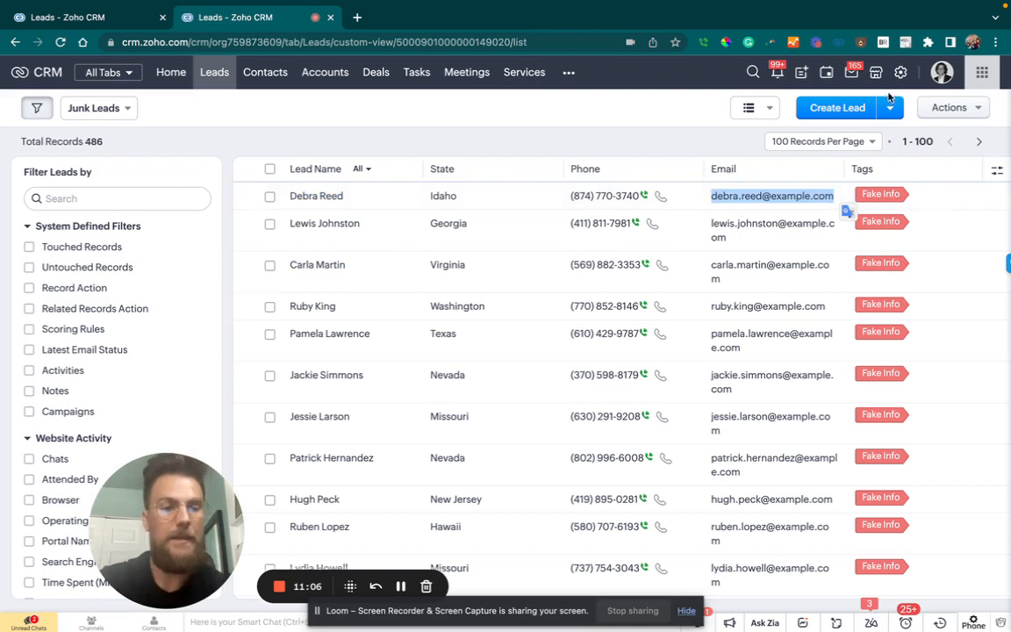
- Try to save a new lead with the existing lead's first name, the last name Test, and the copied email address
click(856, 109)
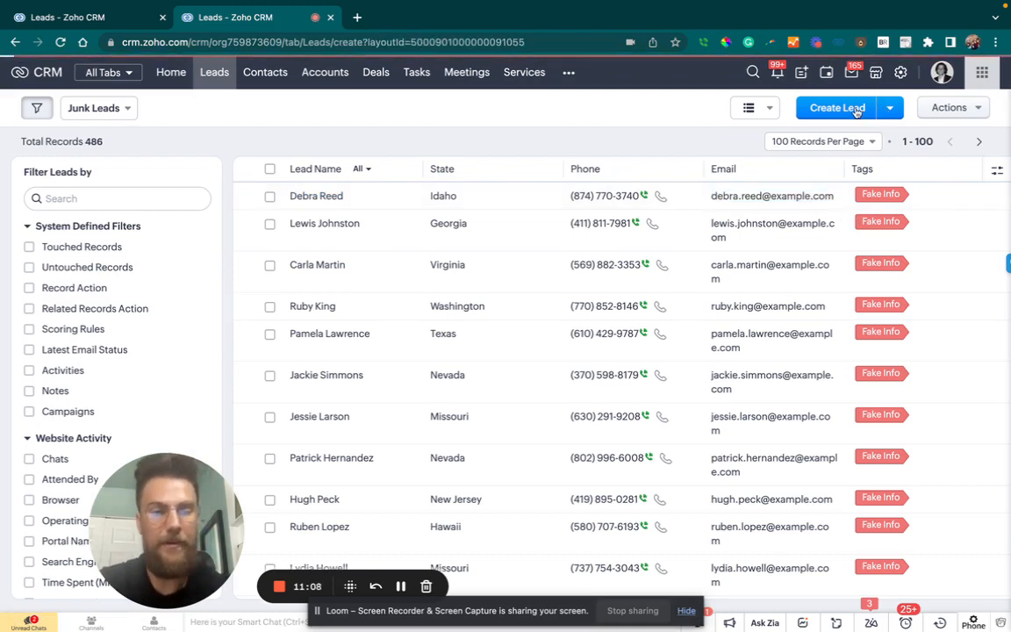
click(307, 343)
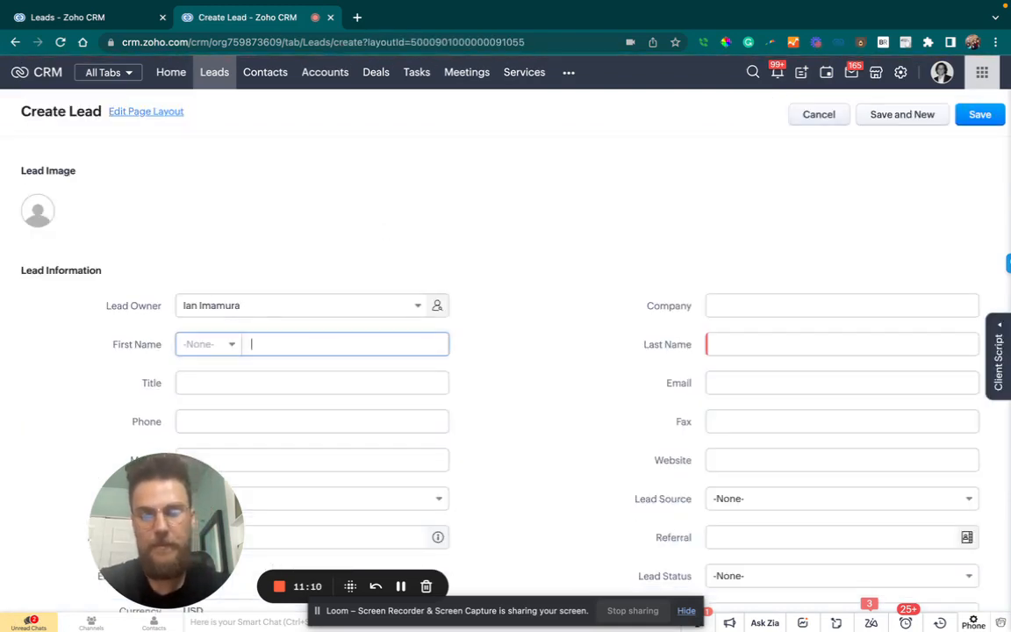
text(Dev)
key(Tab)
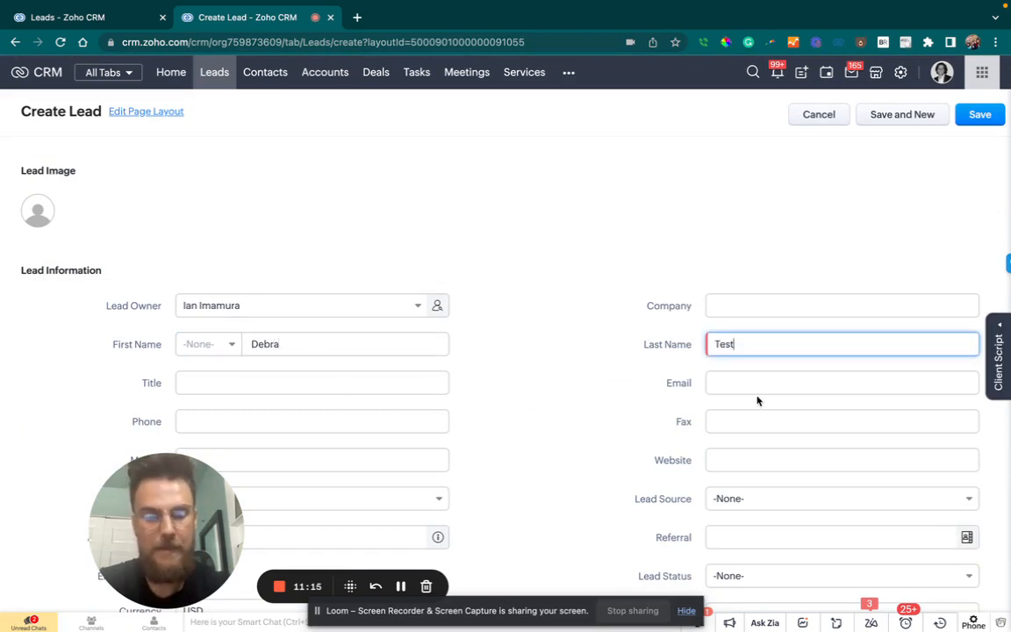
click(786, 393)
key(ctrl+v)
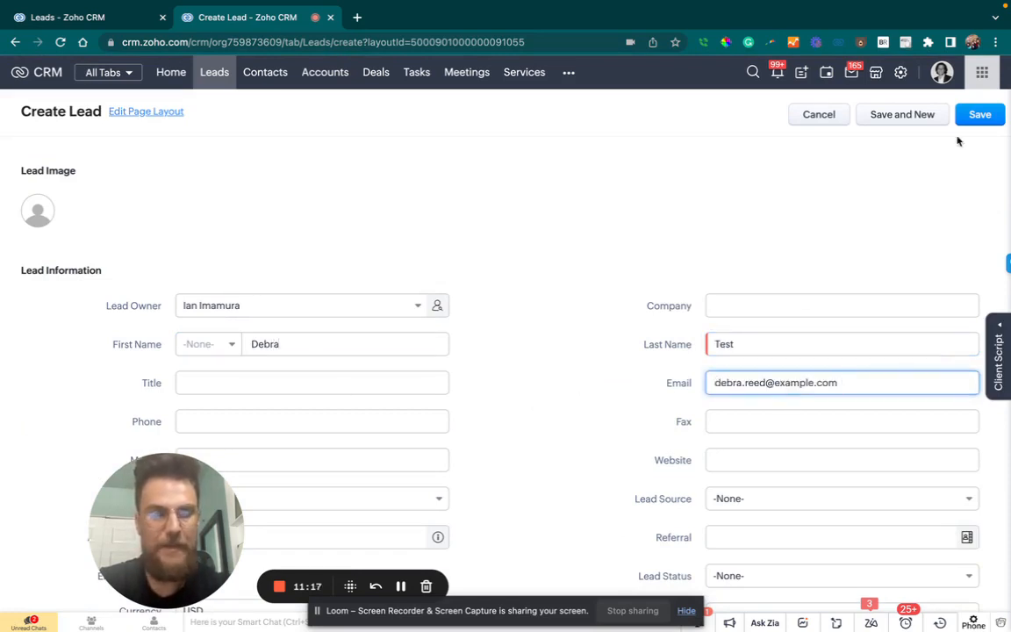
click(983, 117)
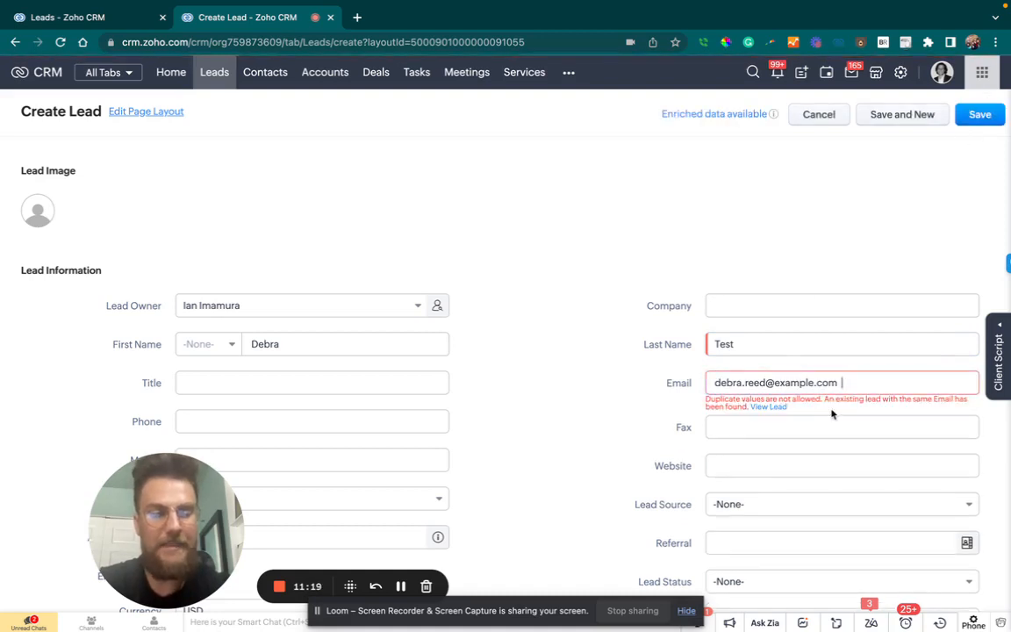
- View the existing lead that has the same email, close its page, and cancel creating the new lead
click(781, 409)
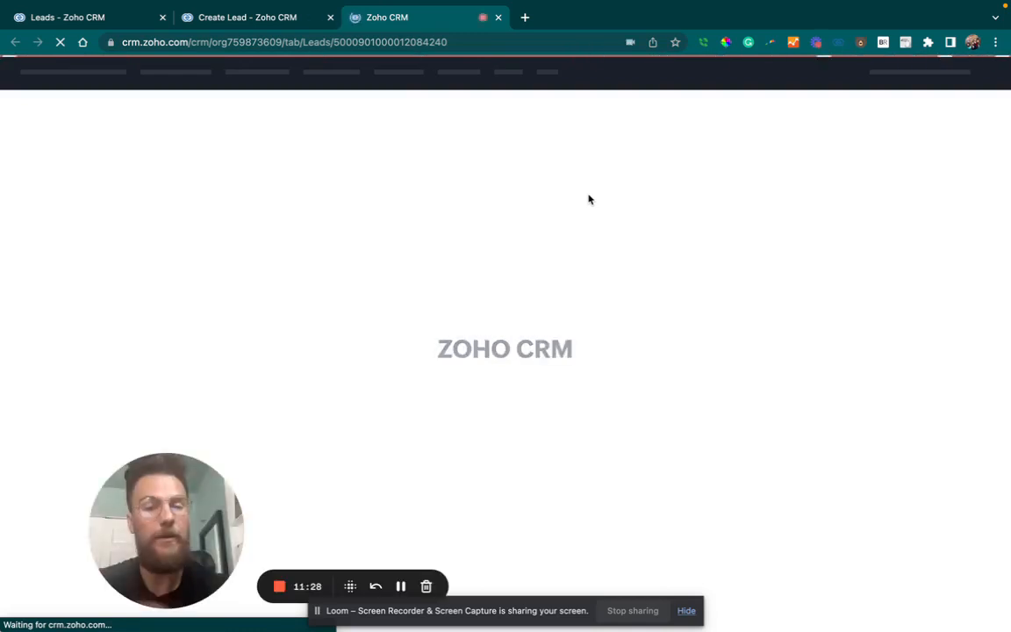
click(497, 19)
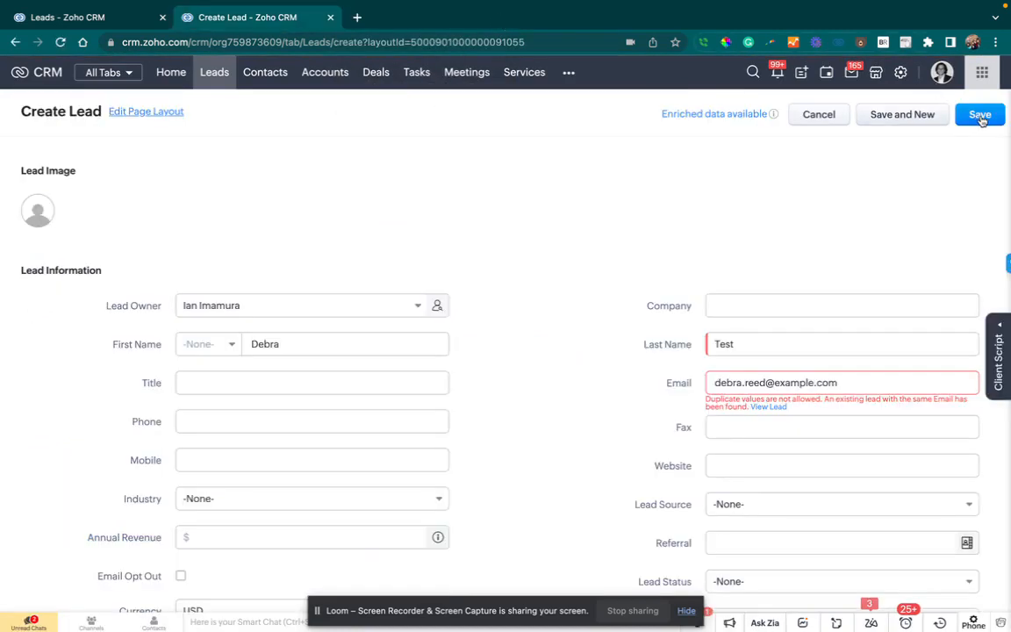
click(819, 114)
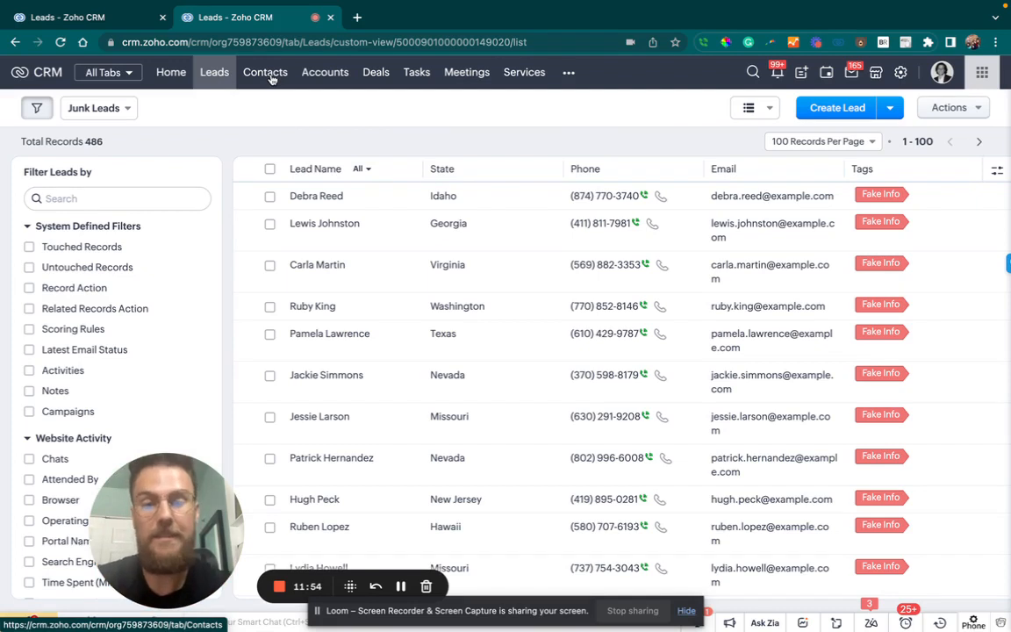
- Convert the first lead in the Junk Leads list into a new contact without creating a deal
click(327, 201)
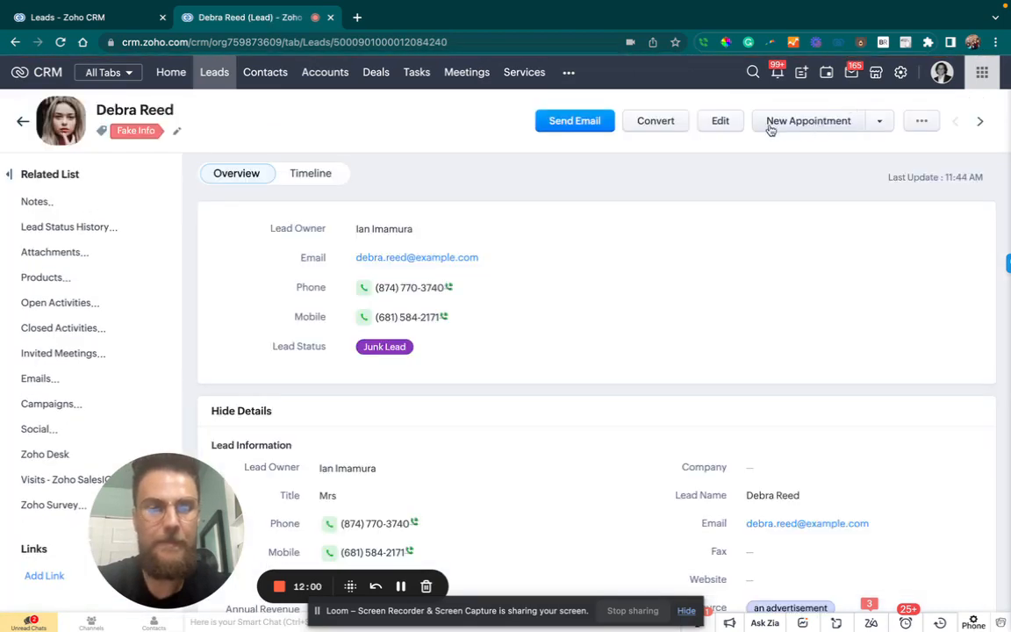
click(655, 122)
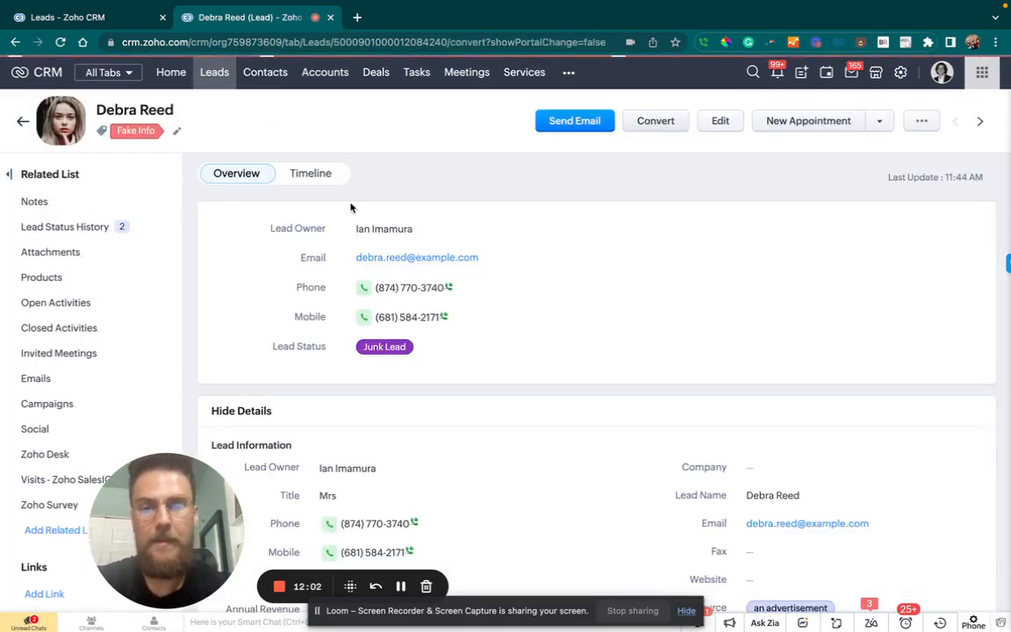
click(78, 408)
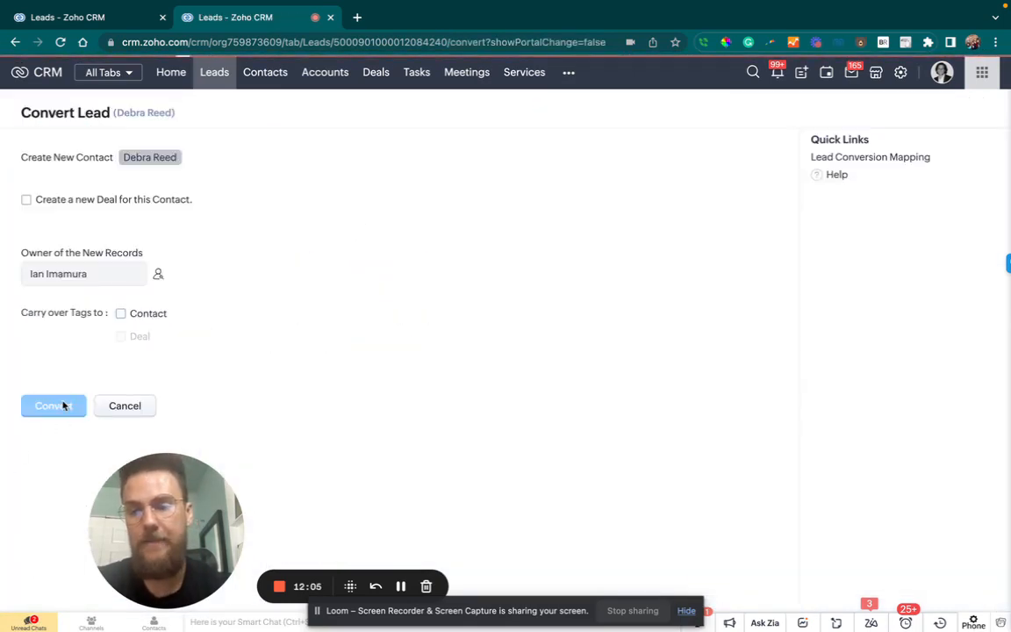
- Open the Standard layout of the Contacts module for editing from the Modules and Fields setup
click(901, 73)
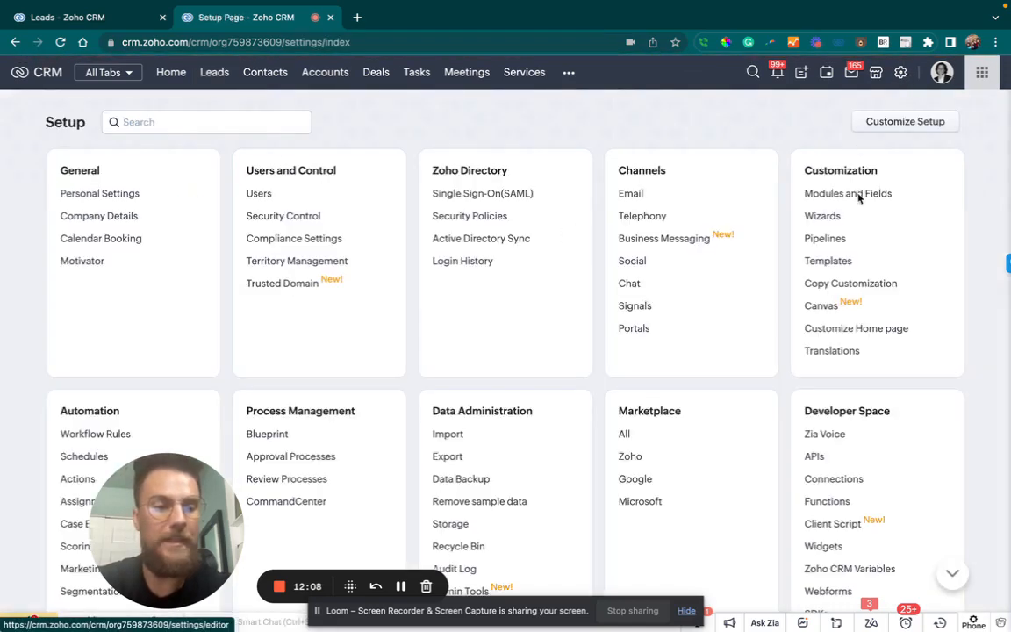
click(859, 196)
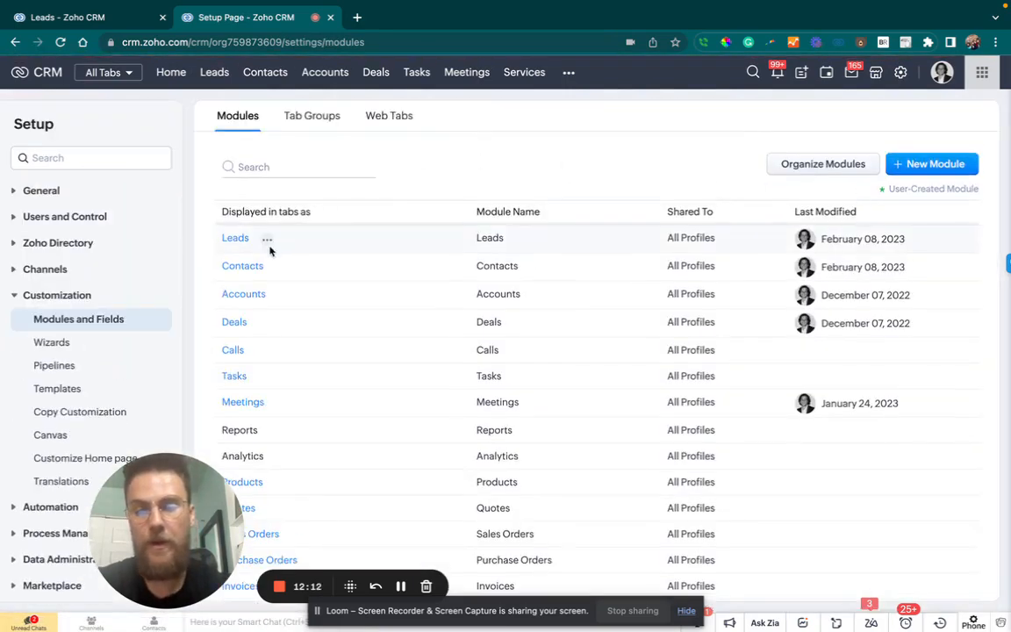
click(244, 269)
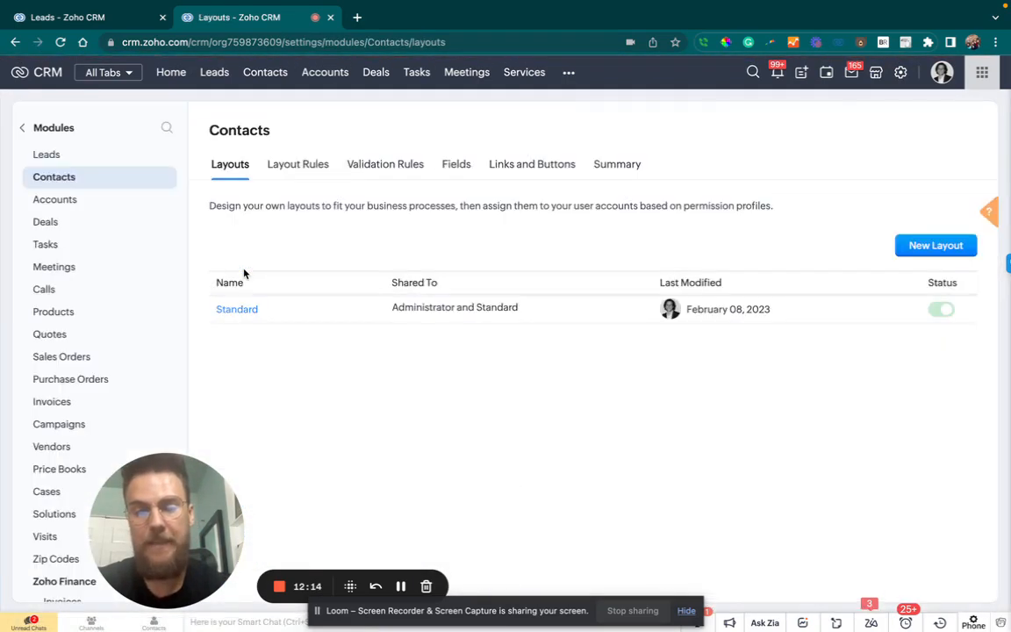
click(235, 311)
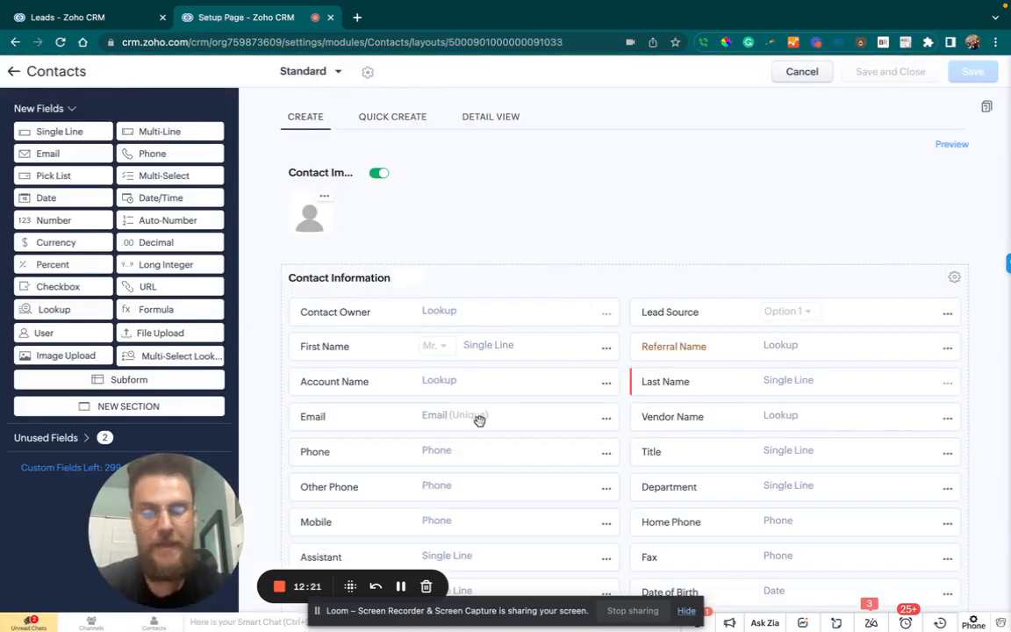
- Set the Phone field in Contact Information to not allow duplicate values, save the layout, and leave the editor
click(606, 454)
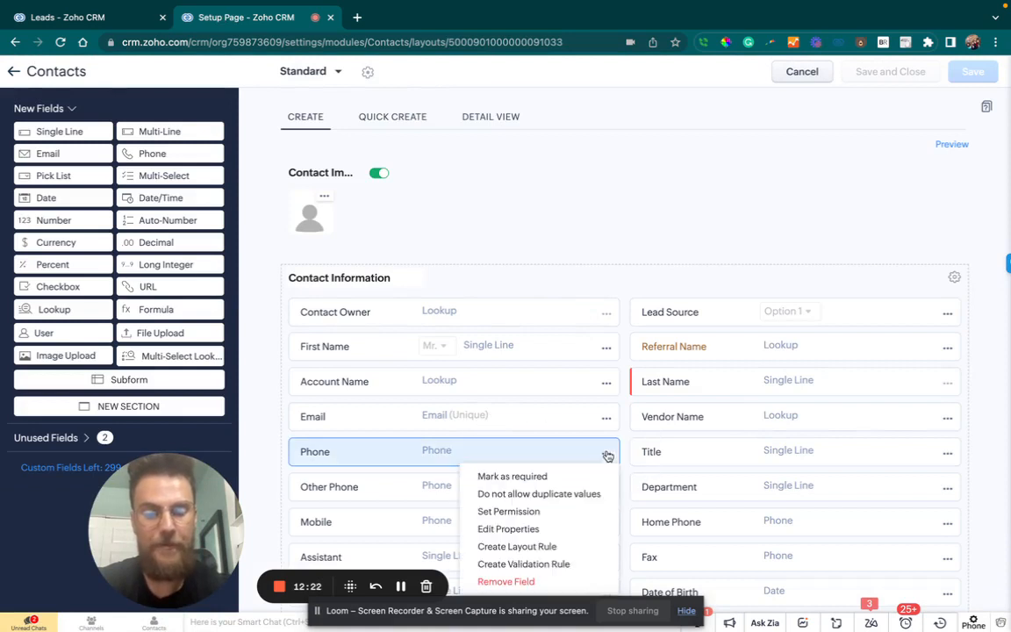
click(572, 494)
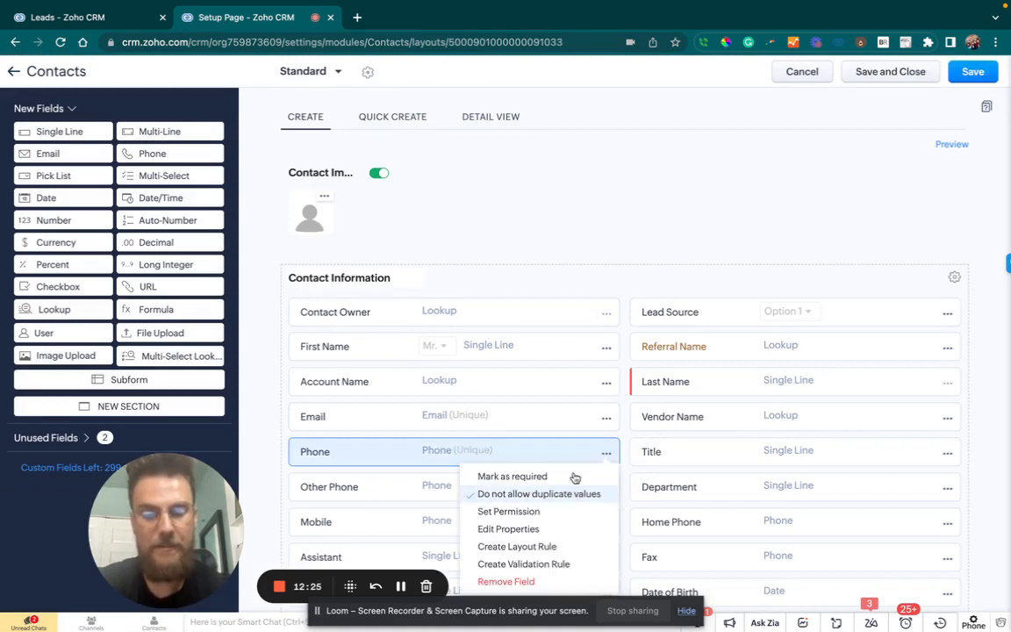
click(968, 74)
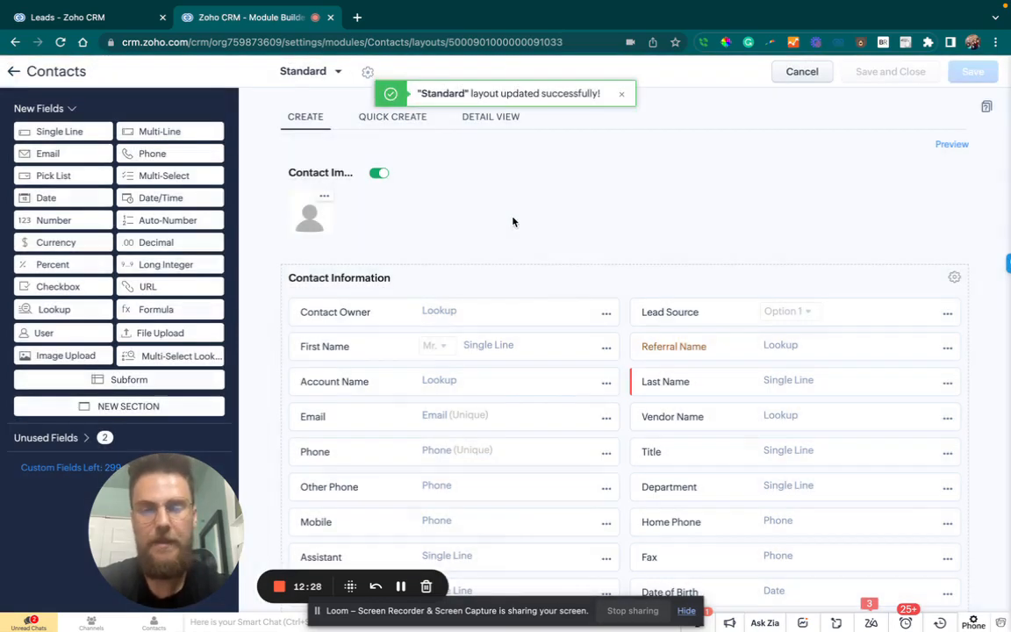
click(13, 74)
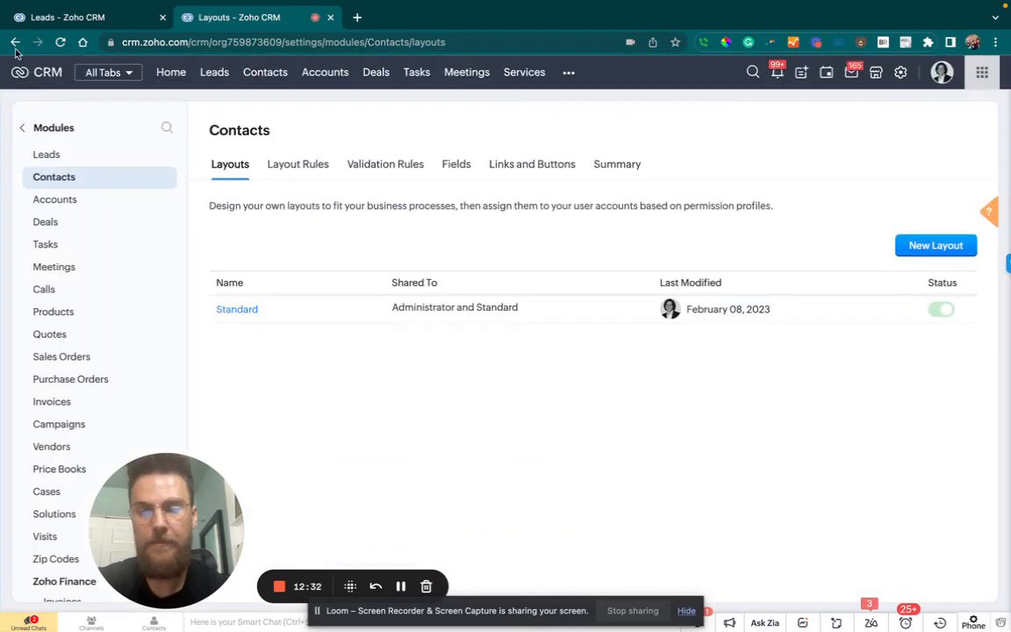
- In the Leads Standard layout, change the Phone field's duplicate check preference to also check duplicates on converted leads, and save it
click(54, 156)
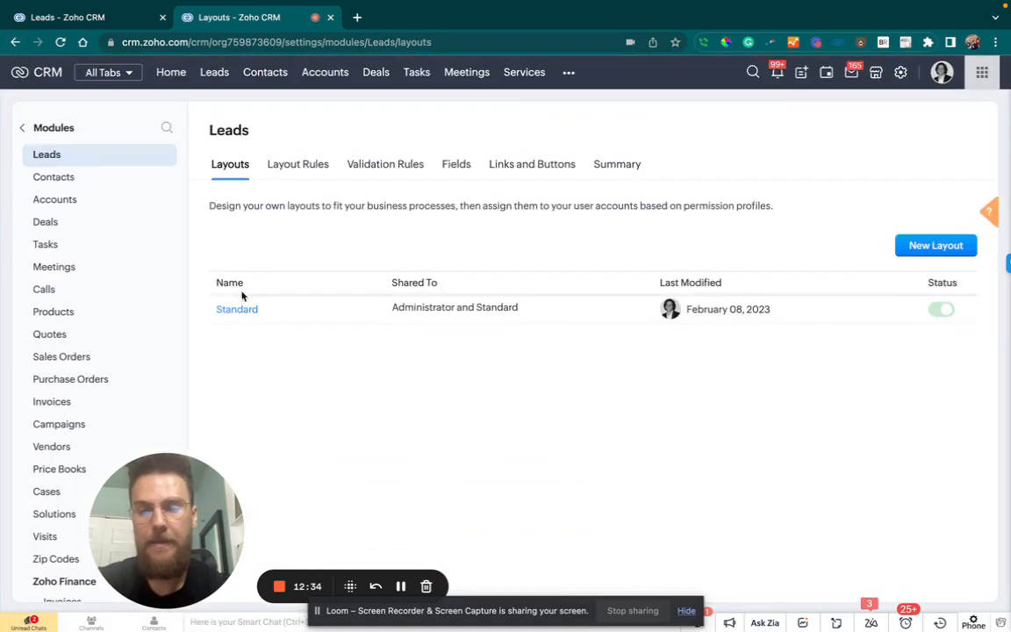
click(237, 310)
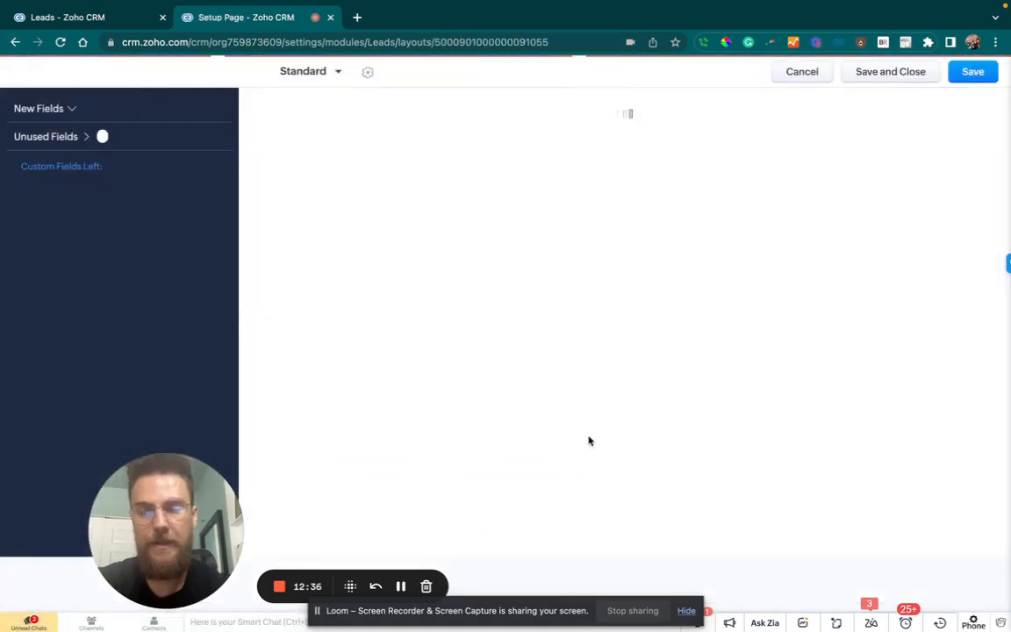
click(607, 420)
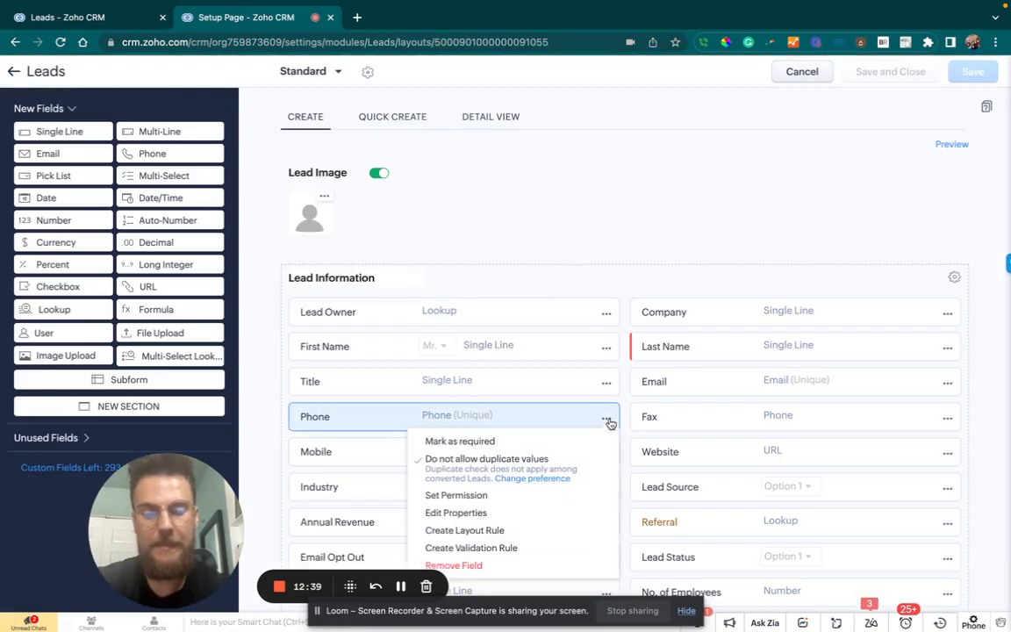
click(532, 479)
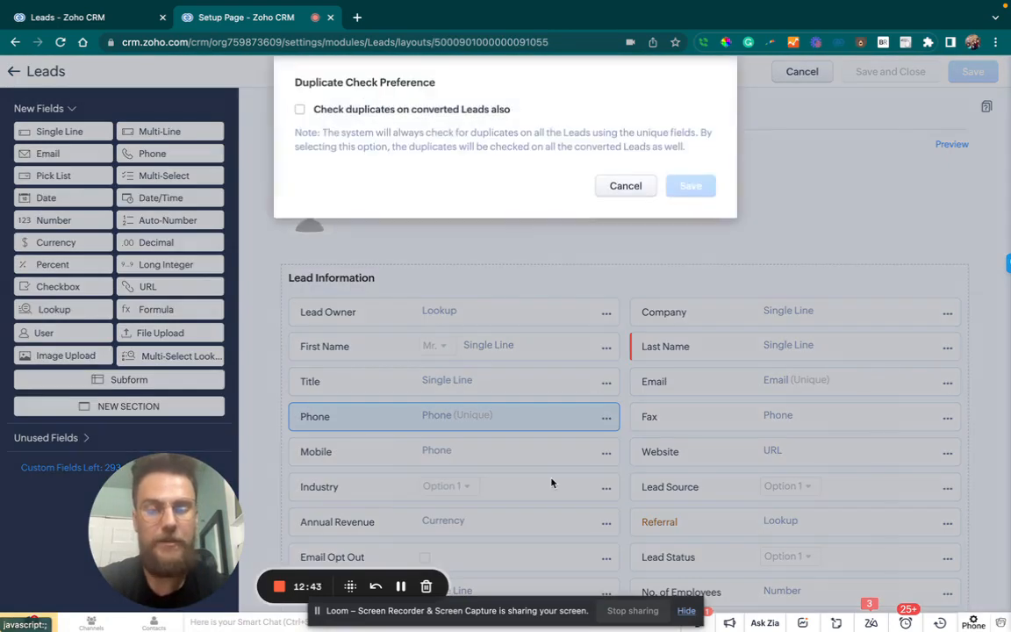
click(301, 111)
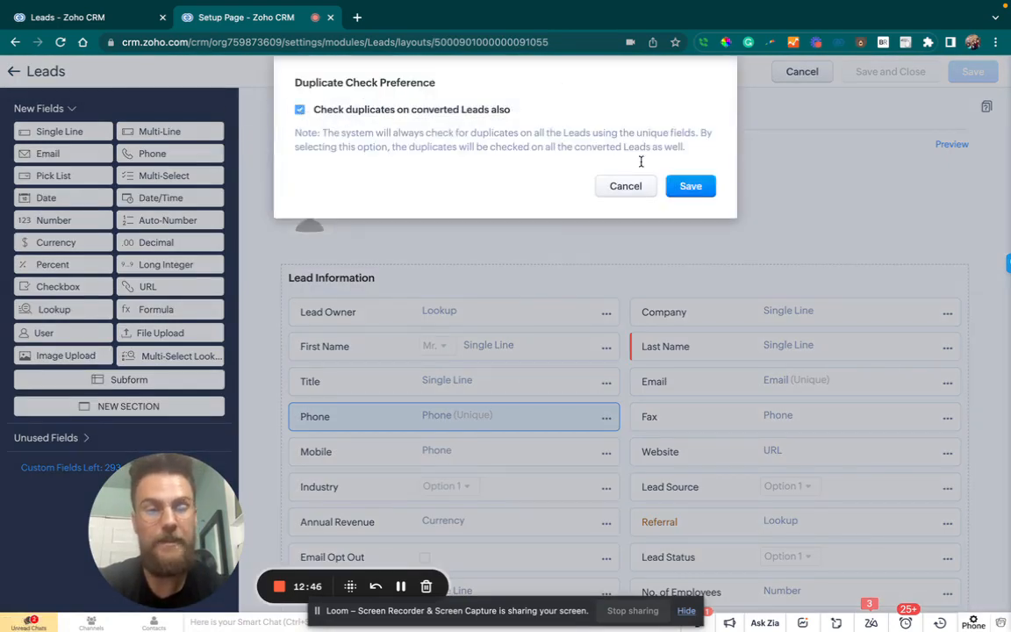
click(692, 187)
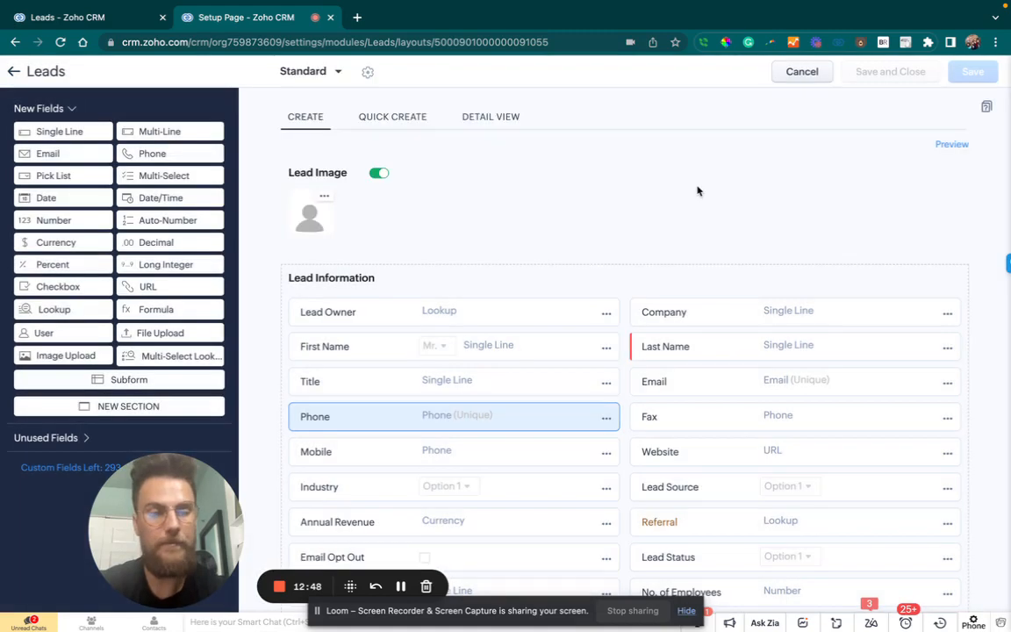
- Check the Email field's duplicate check preference for converted leads, dismiss it, and leave the Leads layout editor
click(947, 382)
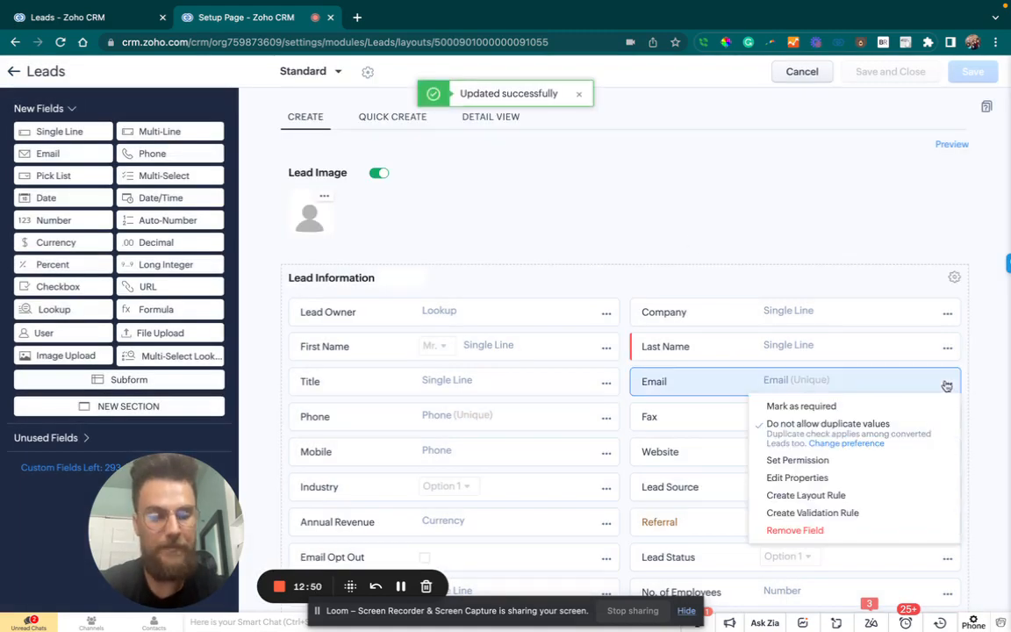
click(857, 444)
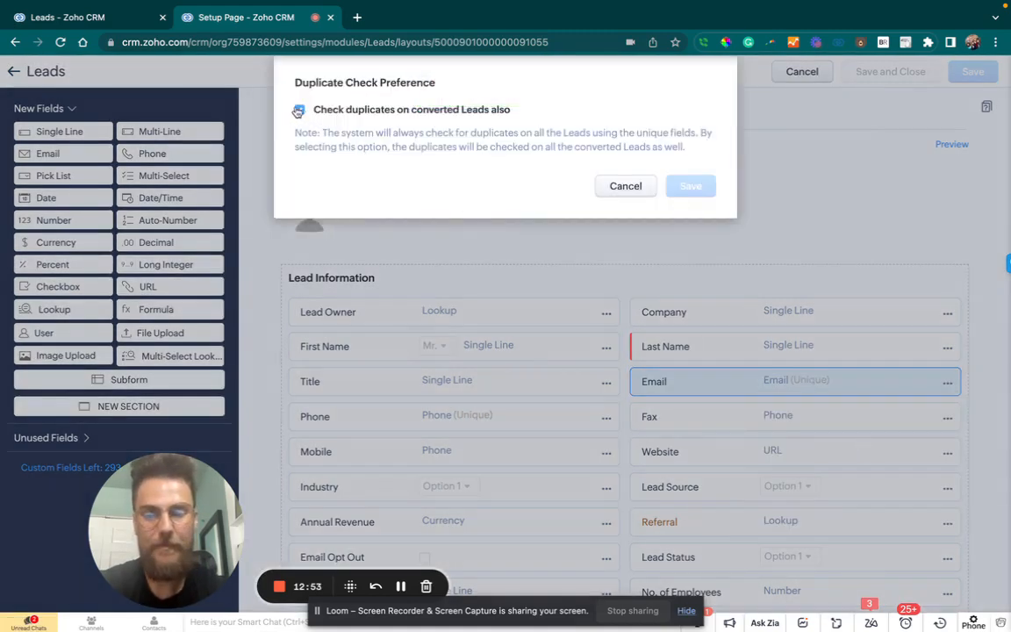
click(630, 187)
click(802, 72)
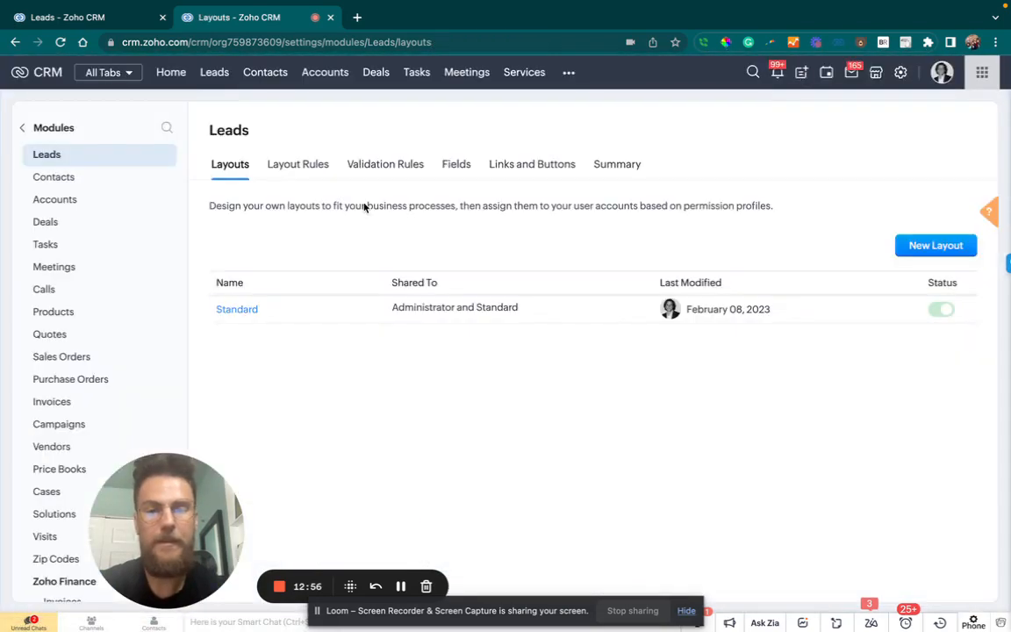
- Start a new lead from the Leads module with the converted lead's first name, the last name Test, and the converted lead's e-mail address
click(210, 78)
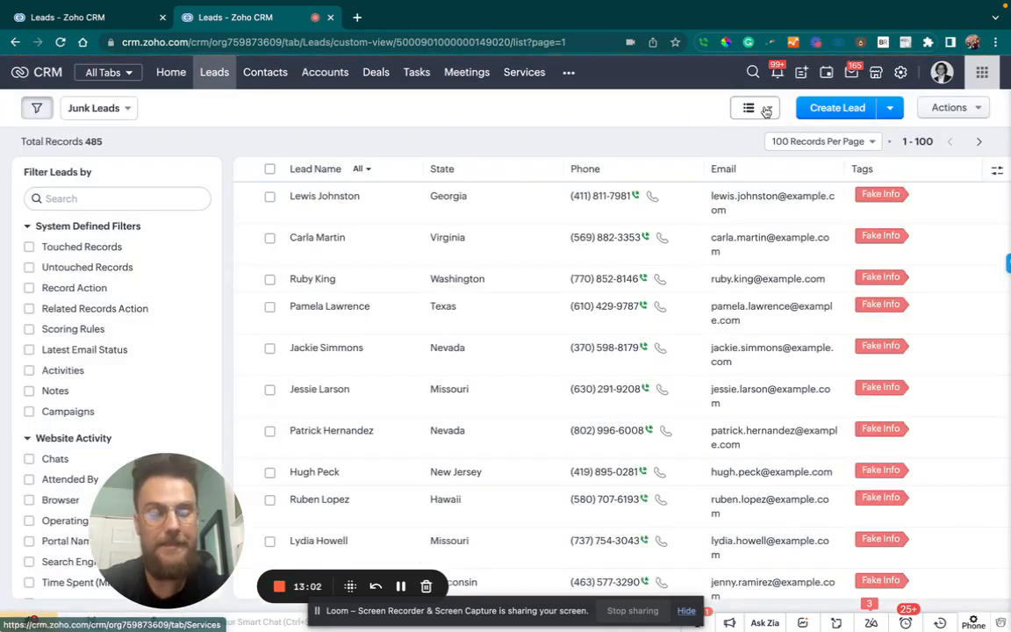
click(803, 73)
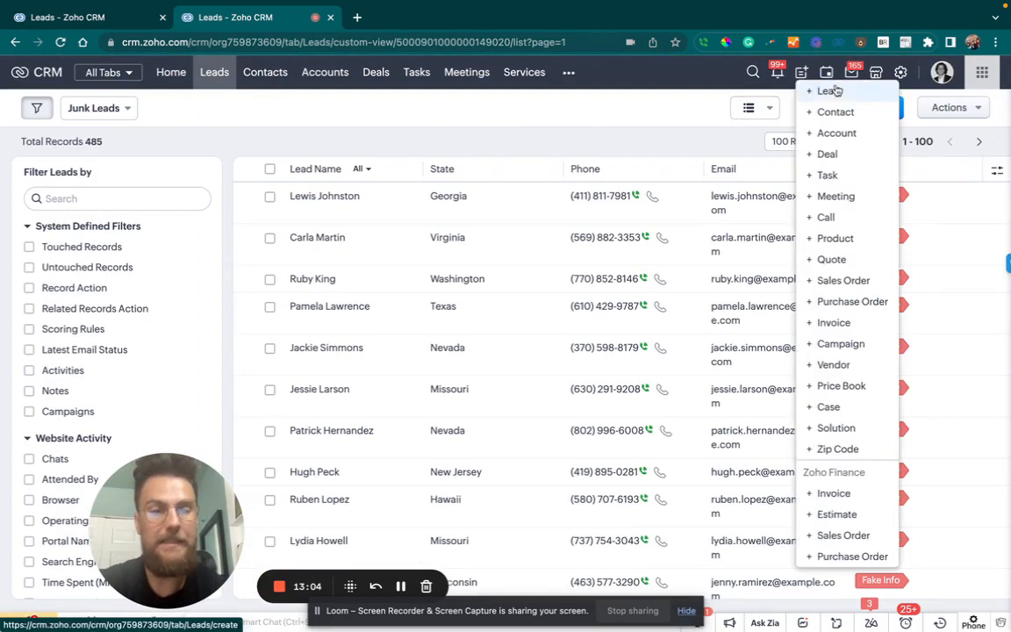
click(826, 90)
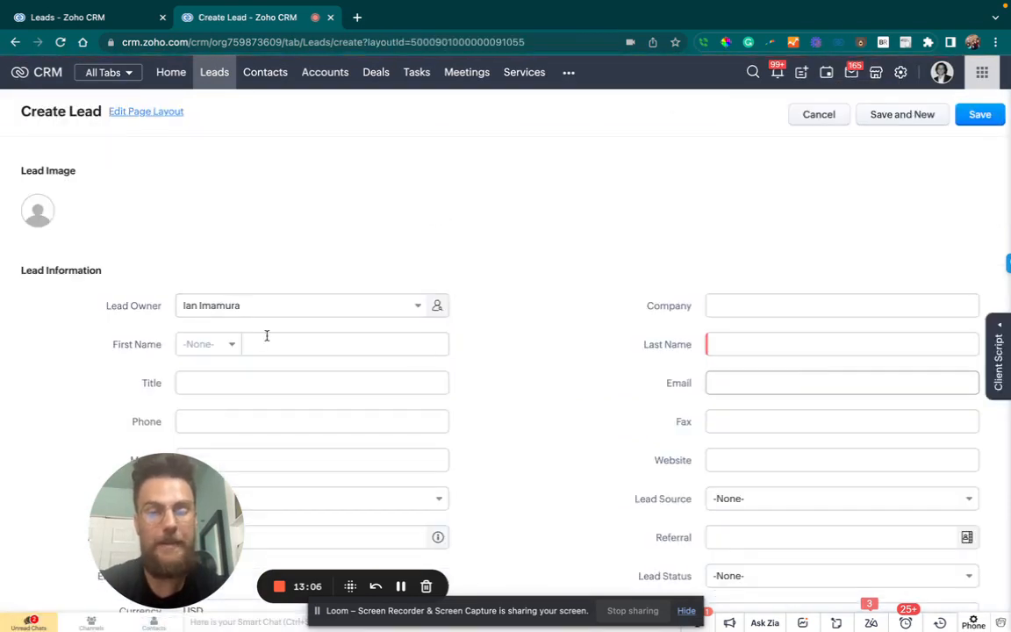
click(314, 346)
text(Debra)
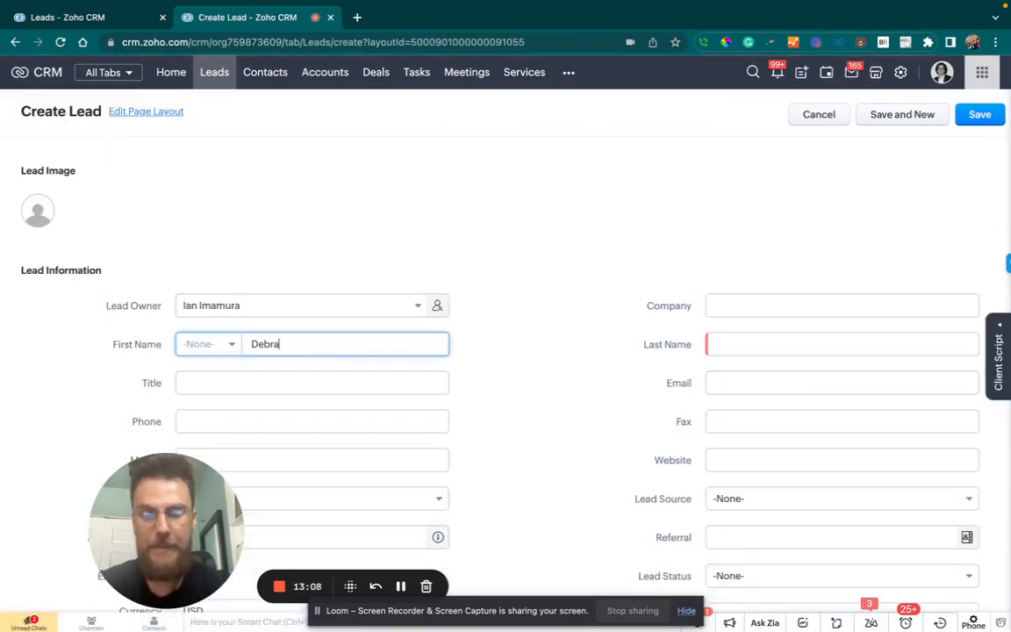
key(Tab)
text(Test)
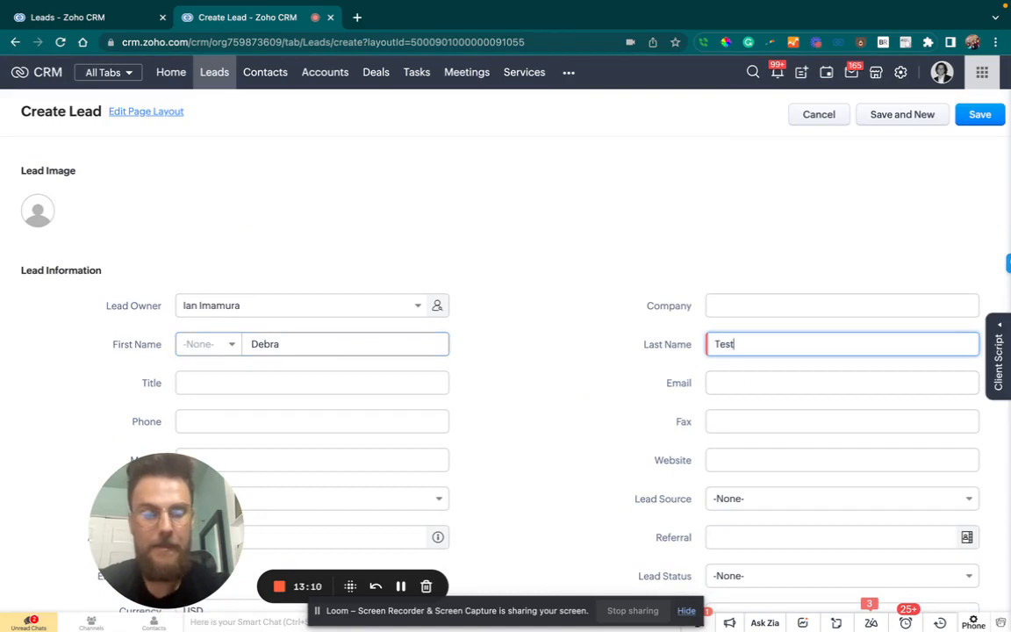
click(792, 376)
text(debra.reed@example.com)
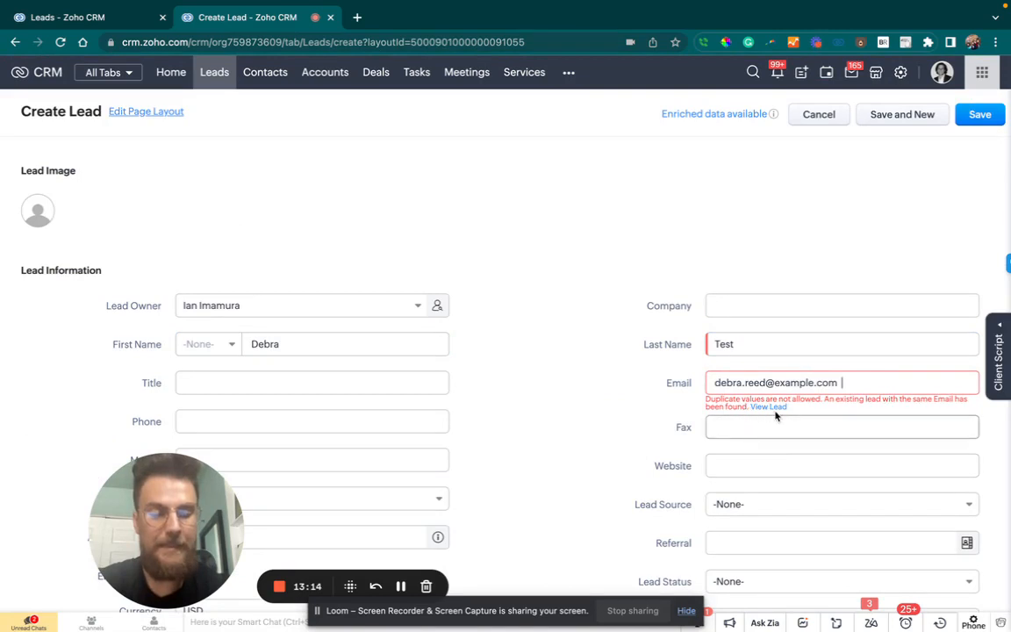
- View the existing lead that has the same e-mail, and open the contact it was converted to
mouse_move(776, 413)
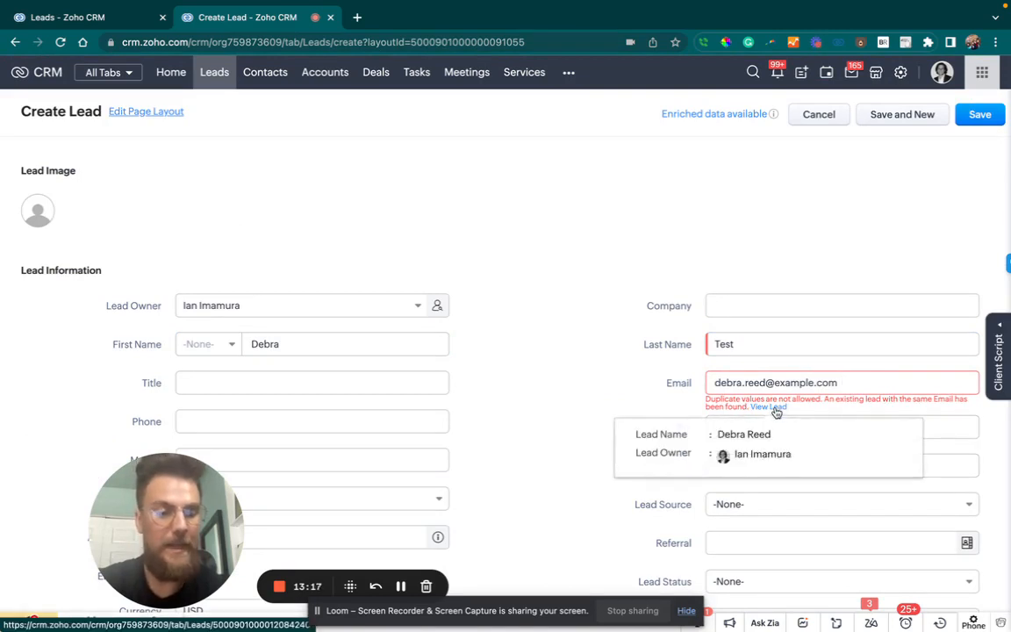
click(775, 409)
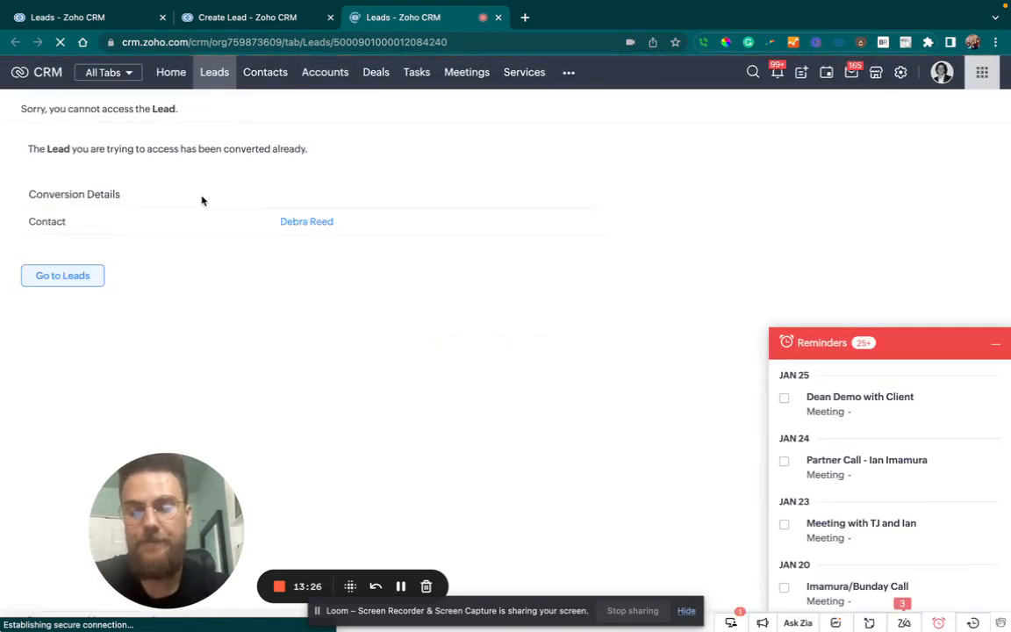
click(326, 228)
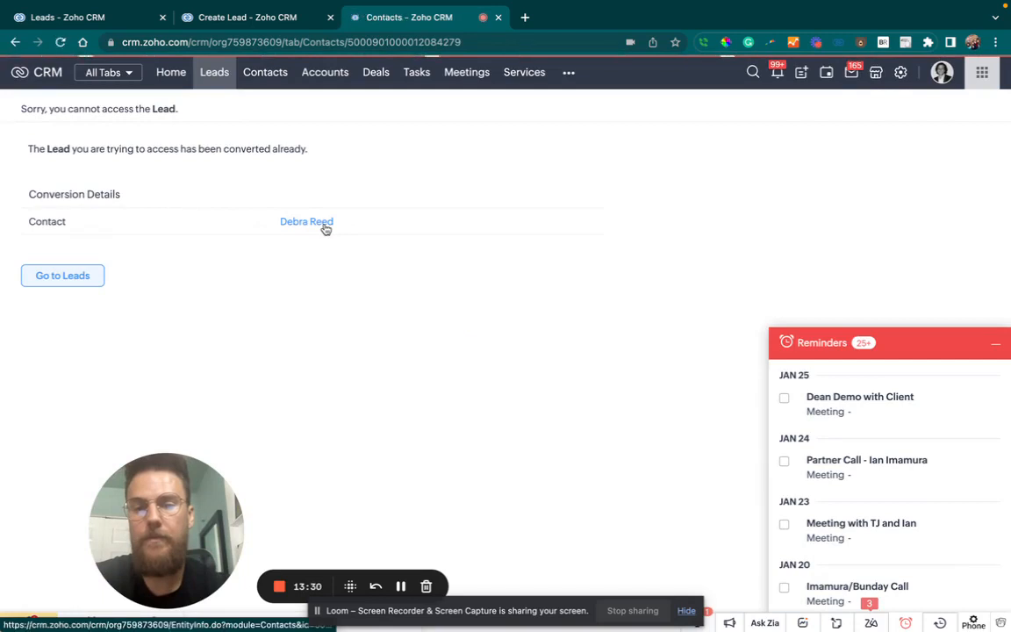